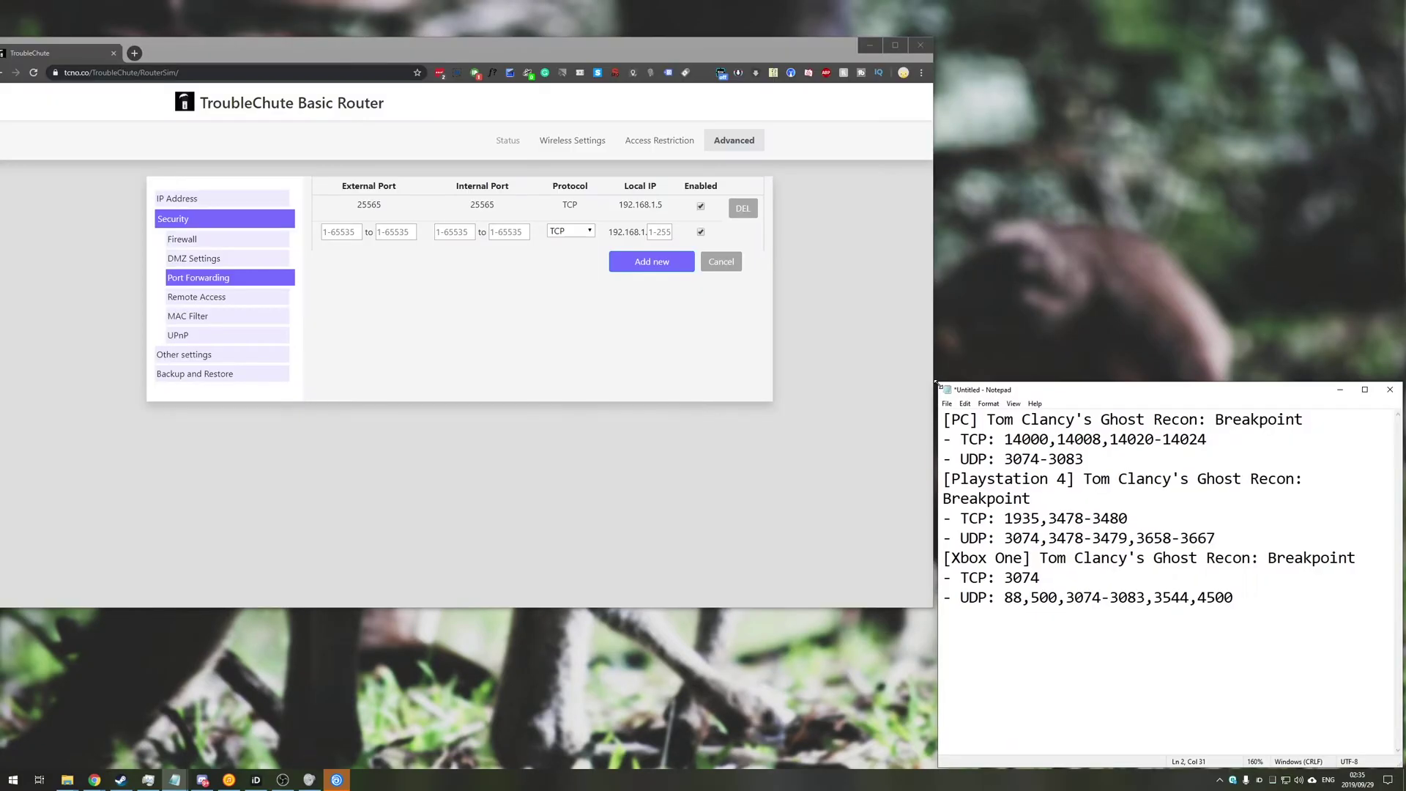
Enter 14000 as the starting external and internal port of a new port forwarding entry, keeping TCP as protocol.
mouse_move(930, 385)
mouse_down()
mouse_move(902, 368)
mouse_move(923, 372)
mouse_up()
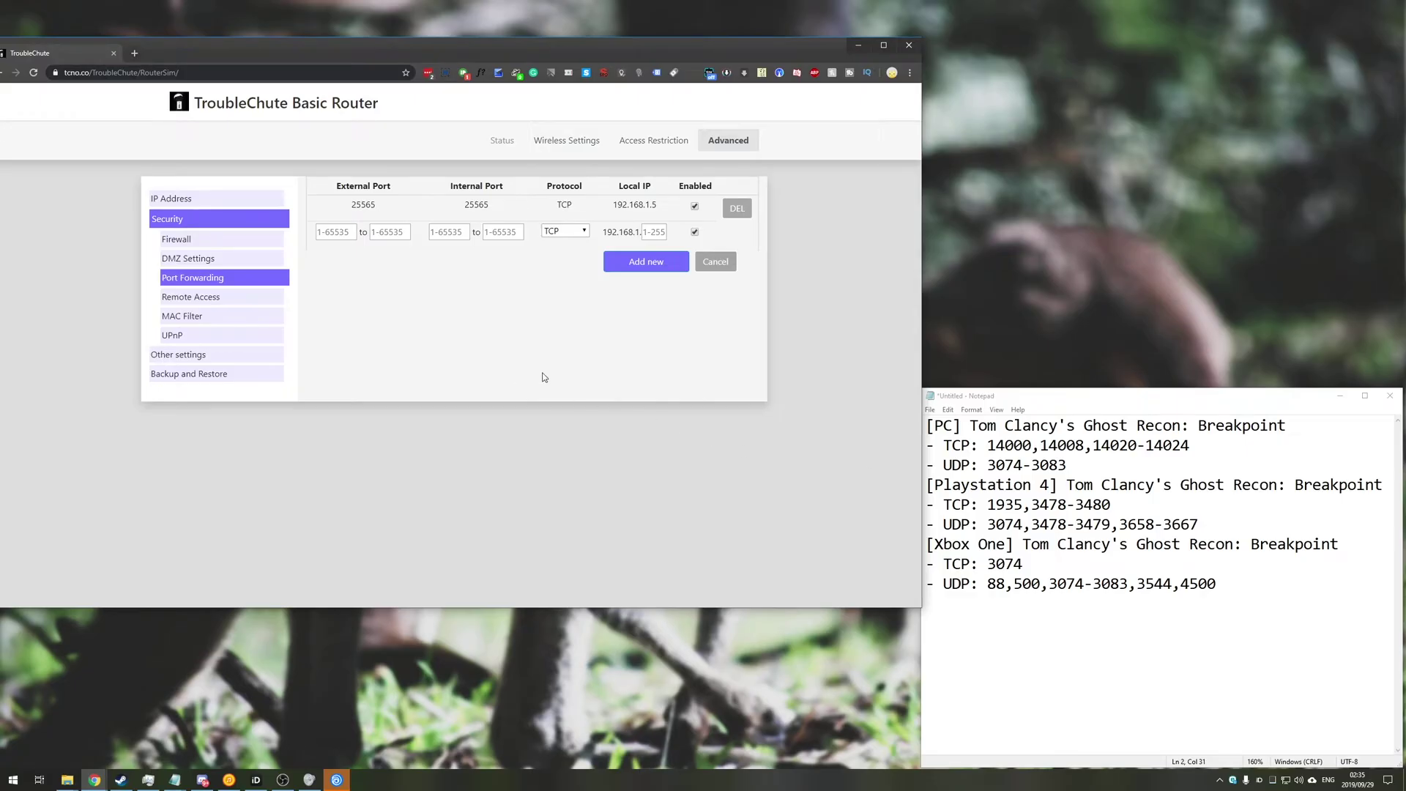
drag(988, 449, 1032, 448)
key(ctrl+c)
click(338, 231)
key(ctrl+v)
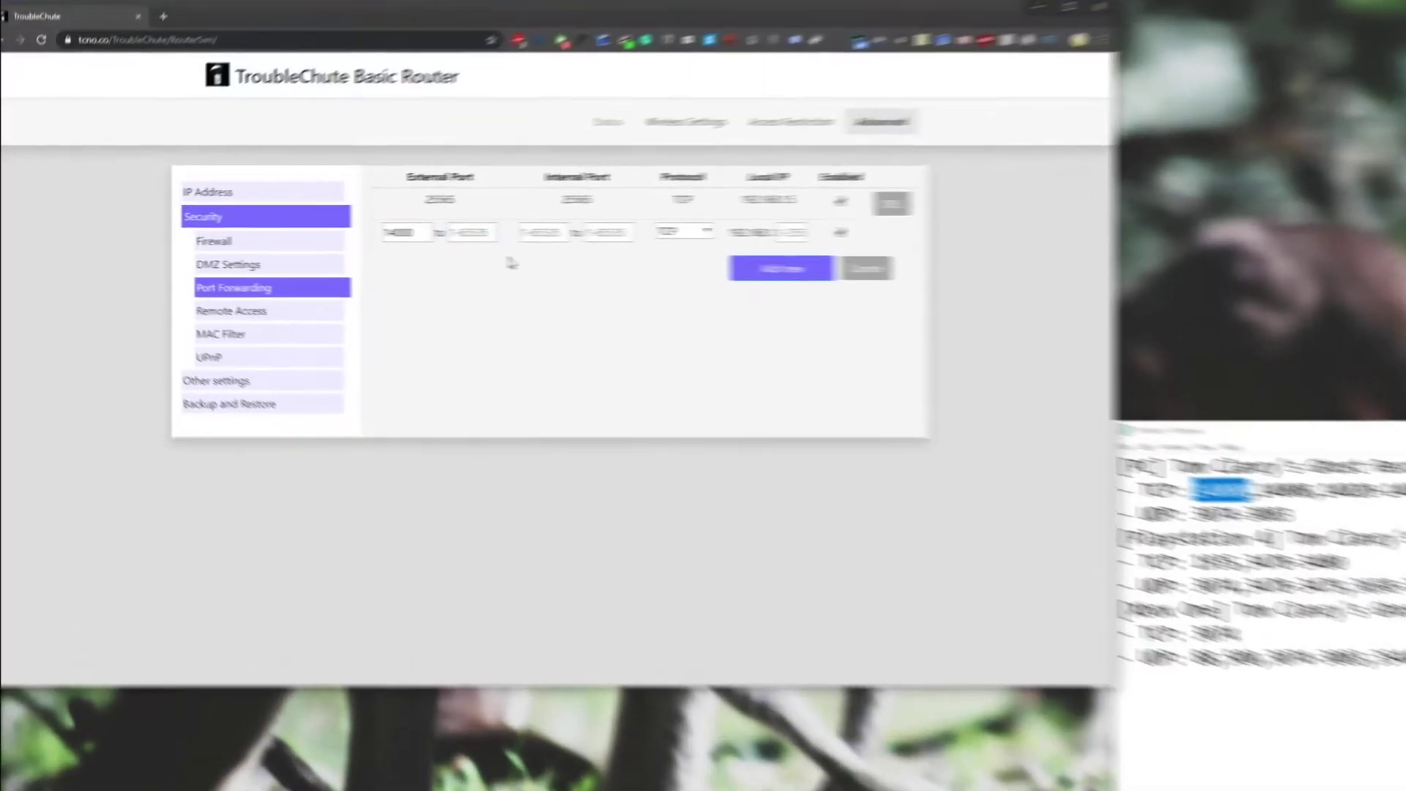
click(446, 230)
key(ctrl+v)
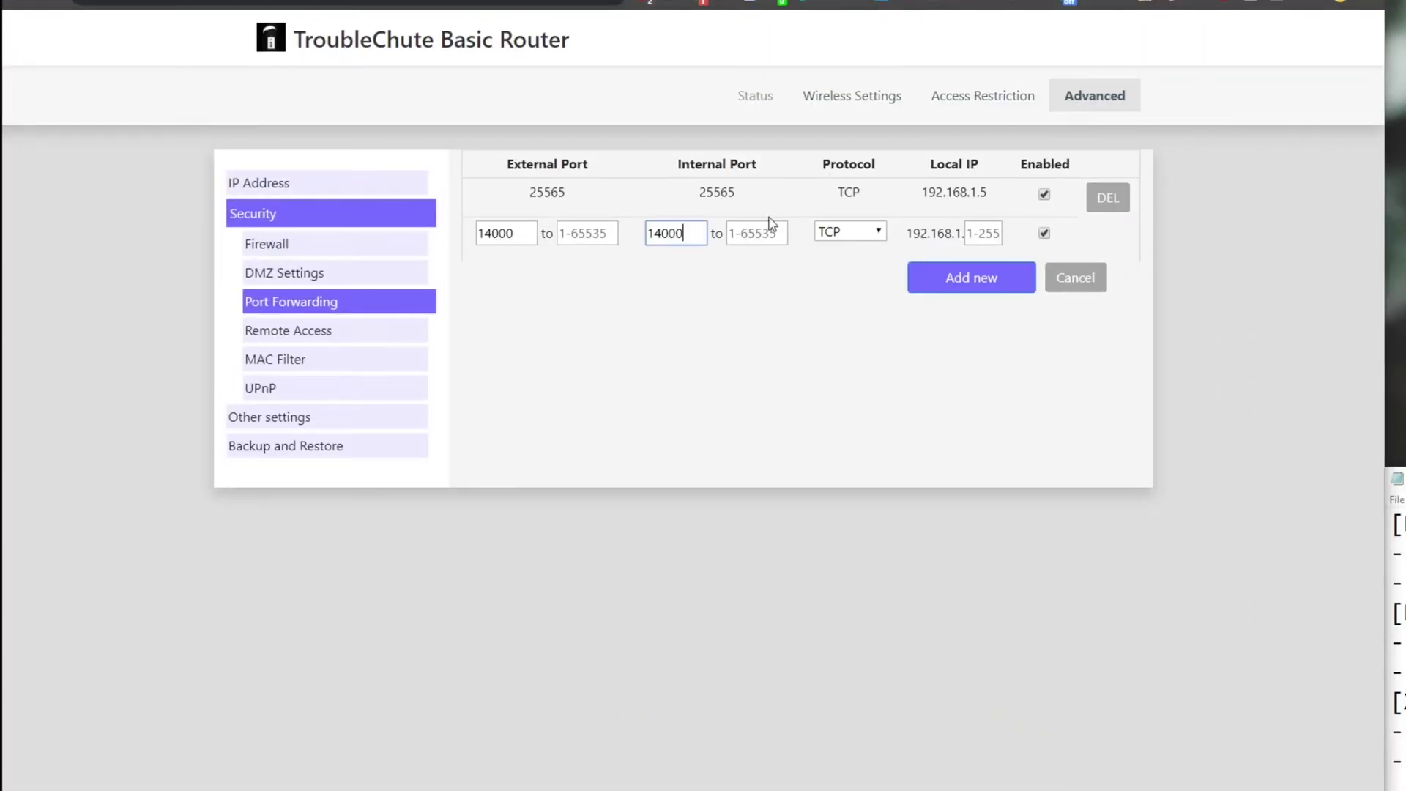
click(853, 232)
click(858, 235)
click(981, 233)
Run ipconfig in a Command Prompt and look up the Ethernet adapter's IPv4 address.
key(super+r)
text(cmd)
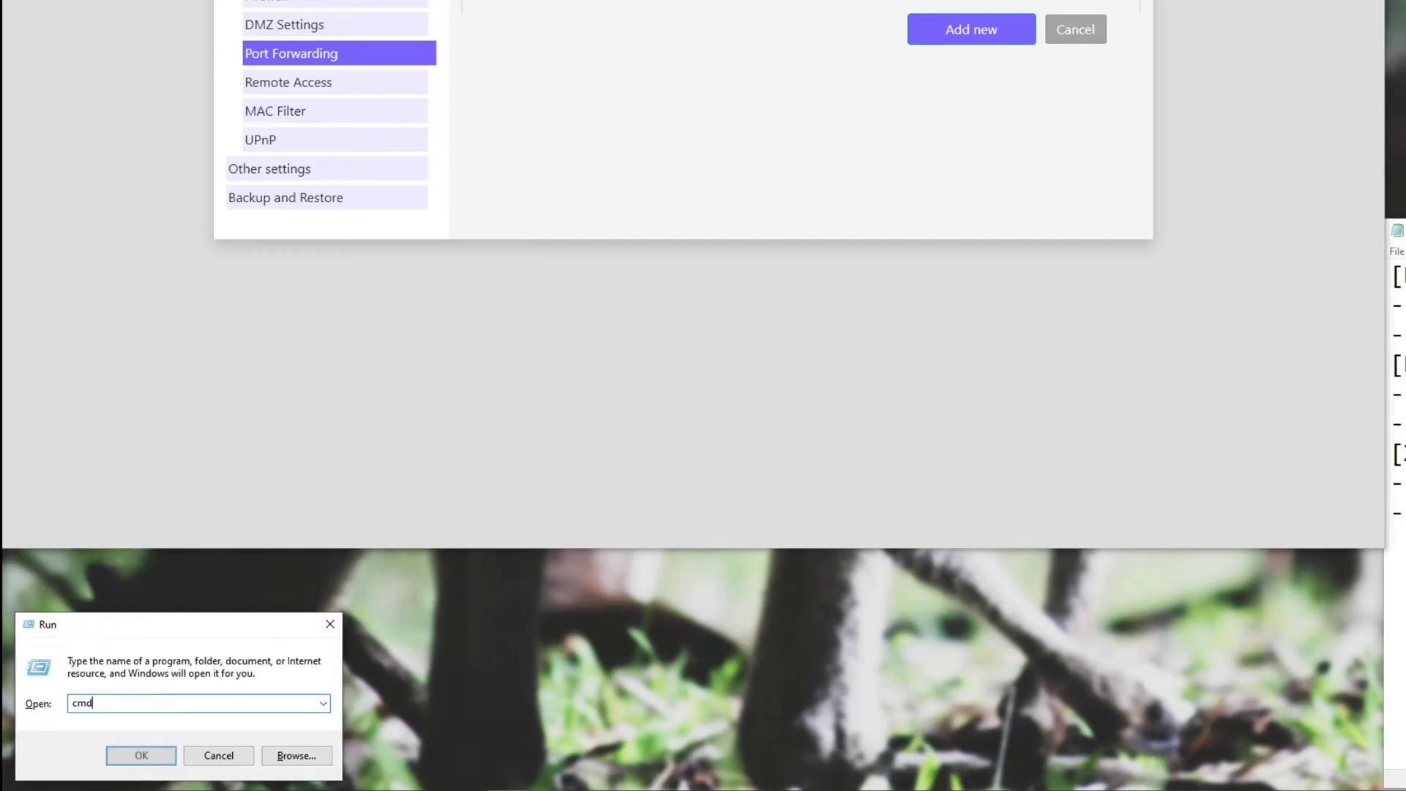
key(Return)
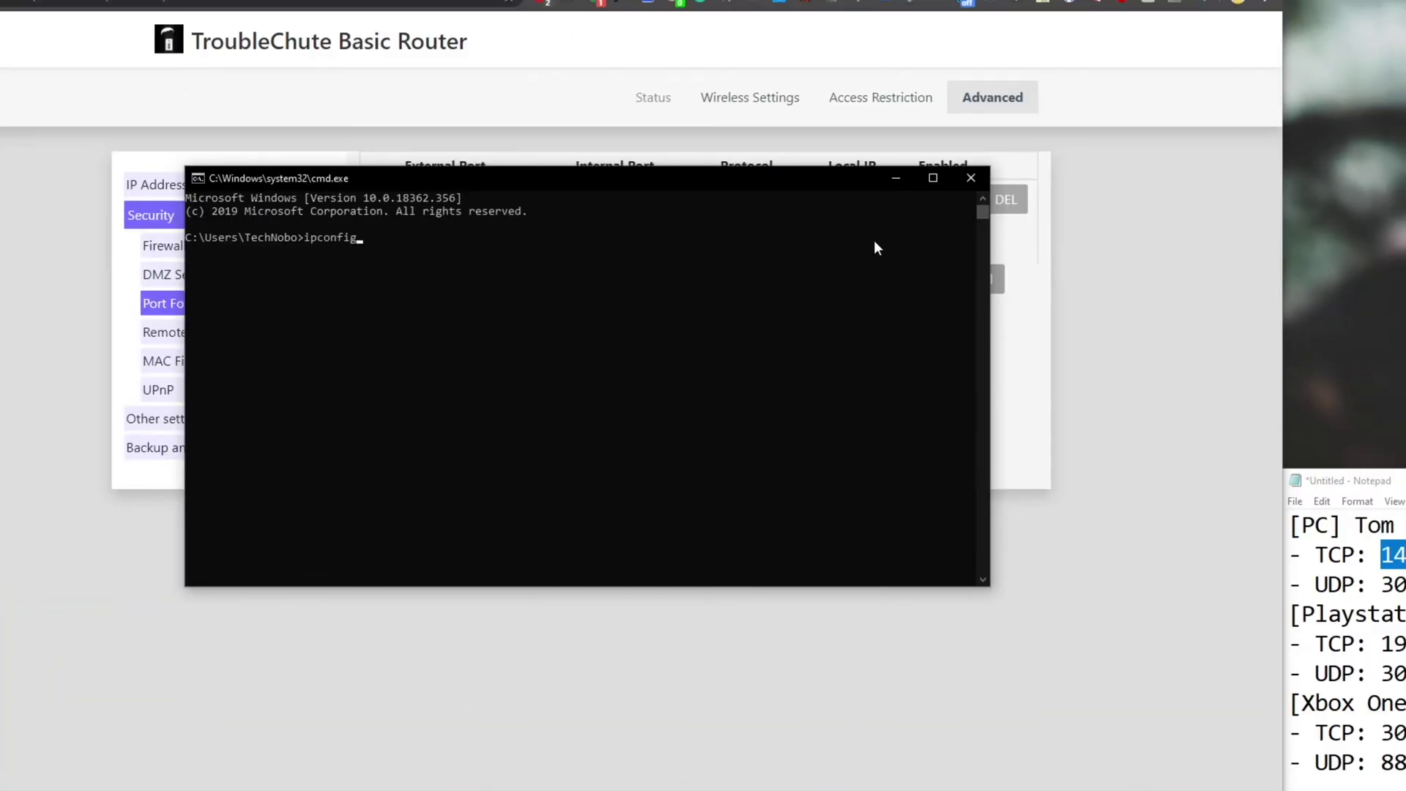
text(ipconfig)
key(Return)
drag(192, 301, 356, 303)
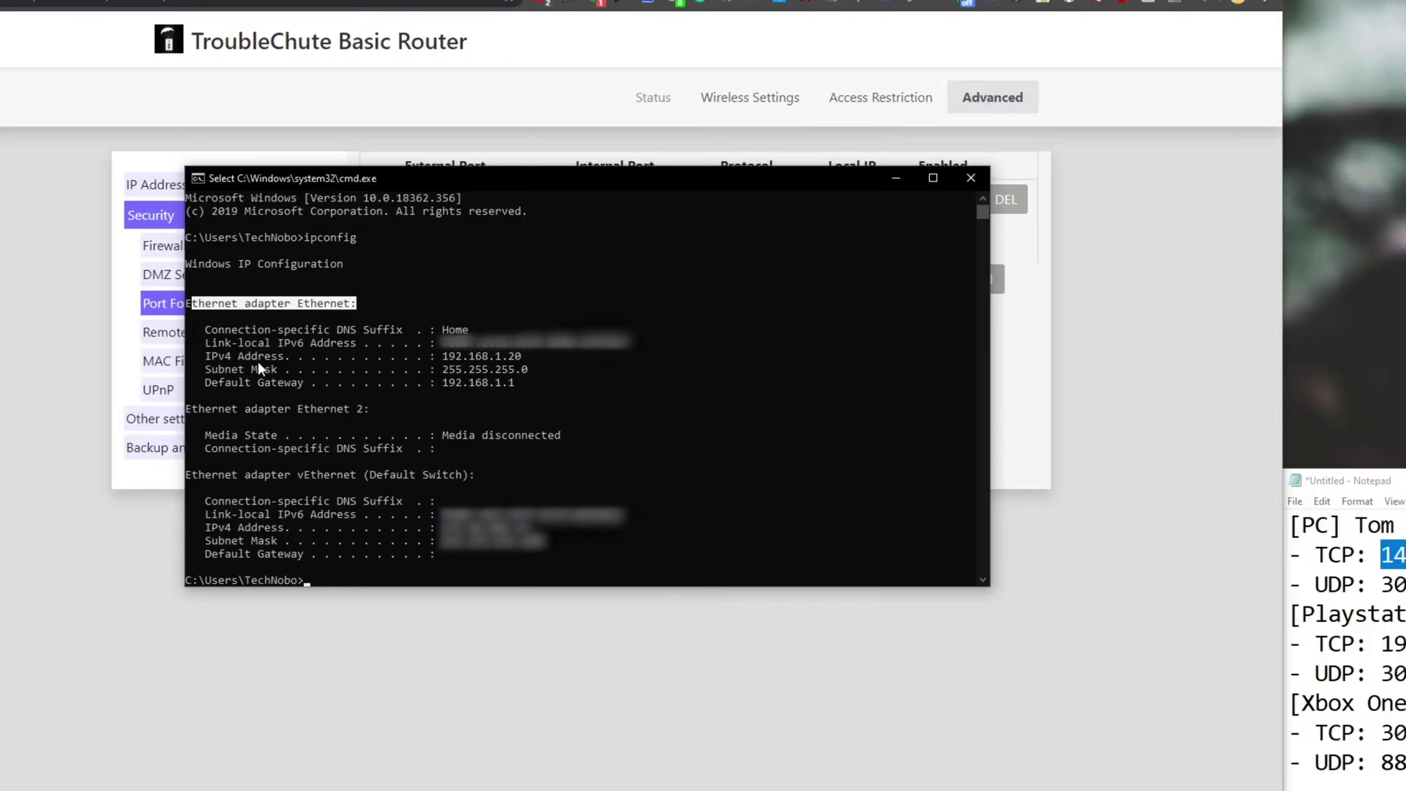
drag(208, 356, 529, 360)
drag(444, 357, 520, 358)
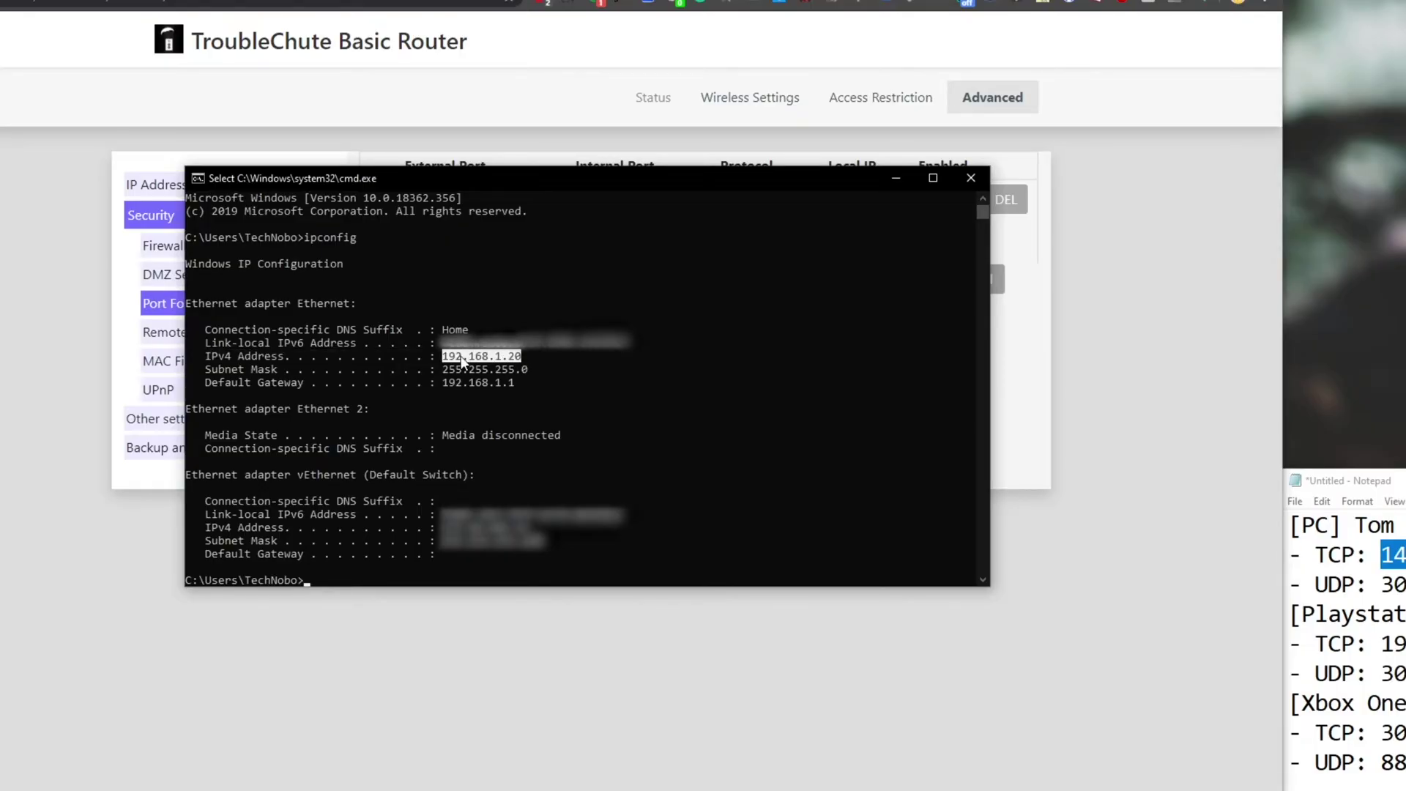
click(970, 178)
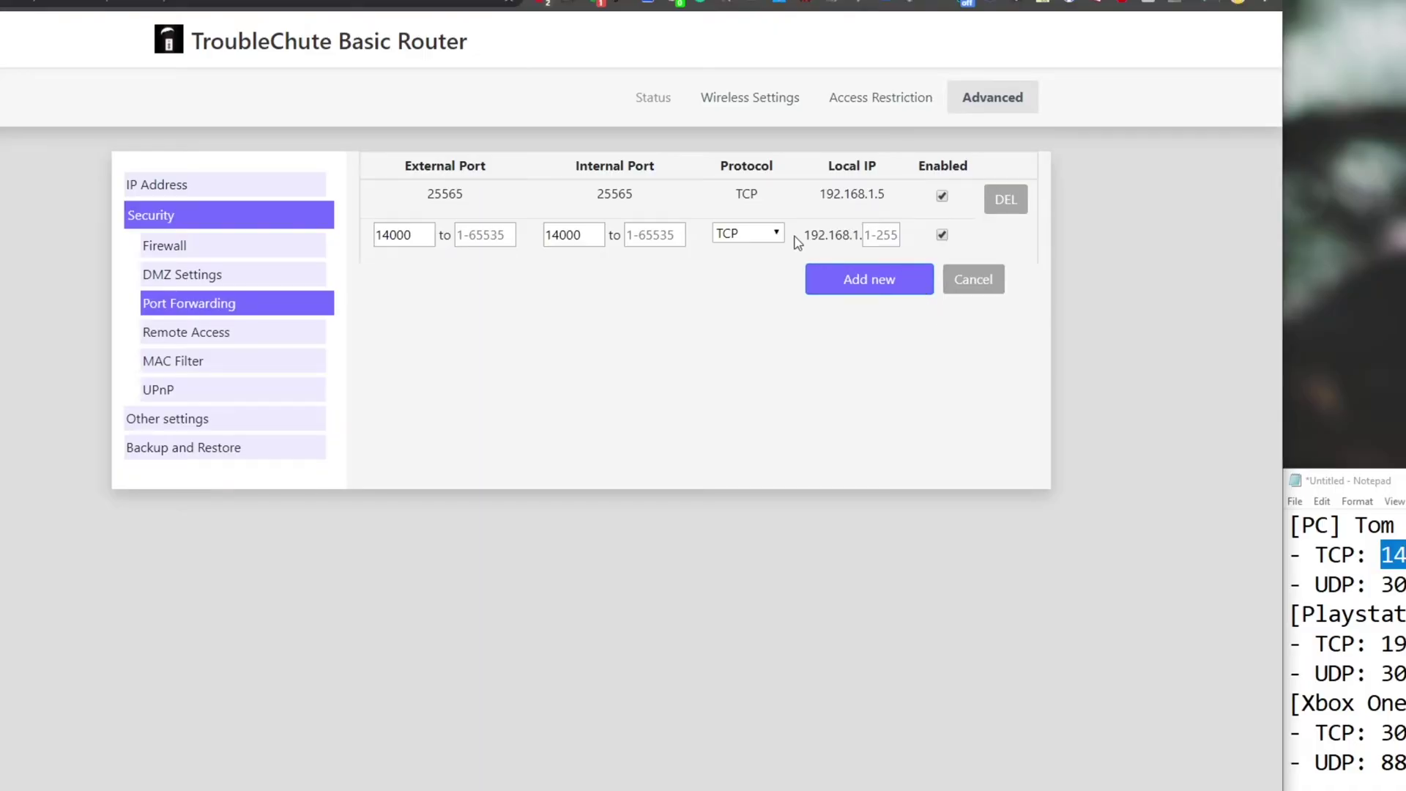
Set the new entry's local IP to 192.168.1.20 and add the port 14000 forwarding rule.
drag(803, 232, 857, 233)
click(881, 235)
text(20)
click(853, 285)
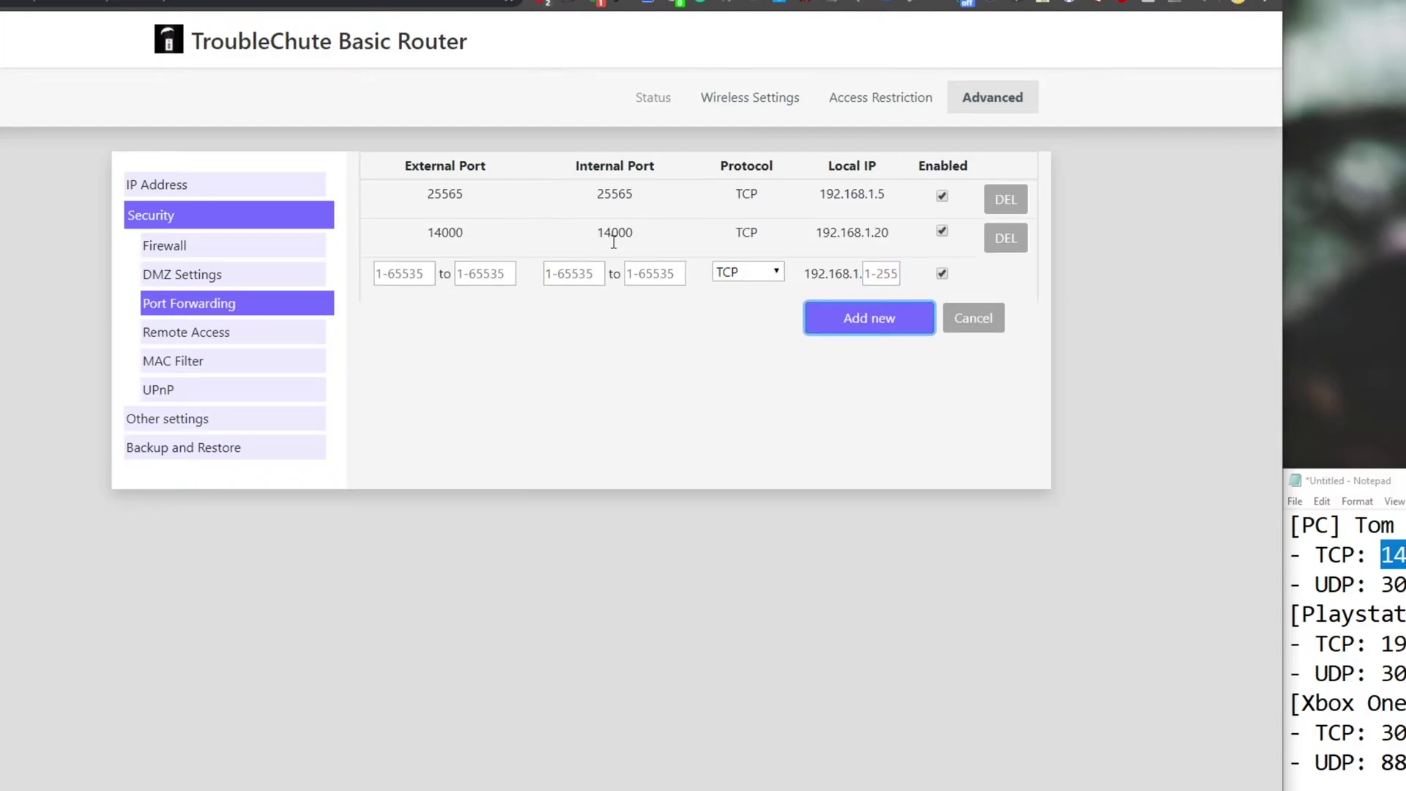
drag(427, 232, 700, 230)
click(700, 230)
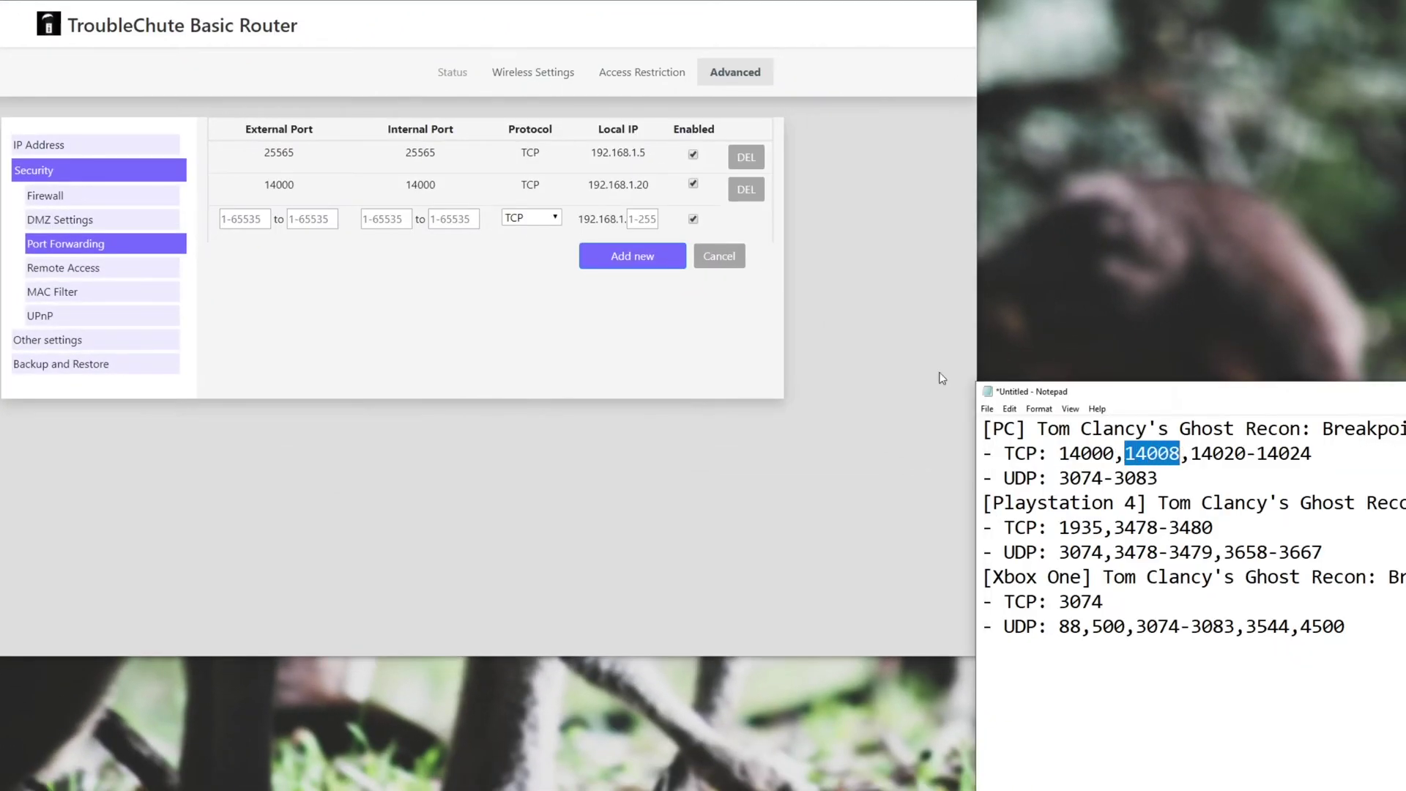
Add a TCP forwarding rule for external and internal port 14008 to 192.168.1.20.
click(246, 220)
text(14008)
key(Tab)
key(Tab)
text(14008)
key(Tab)
key(Tab)
key(Tab)
text(20)
key(Tab)
key(Tab)
key(Return)
Copy 14020 from the notes into the starting external and internal ports of a new forwarding entry.
drag(1192, 452, 1245, 452)
key(ctrl+c)
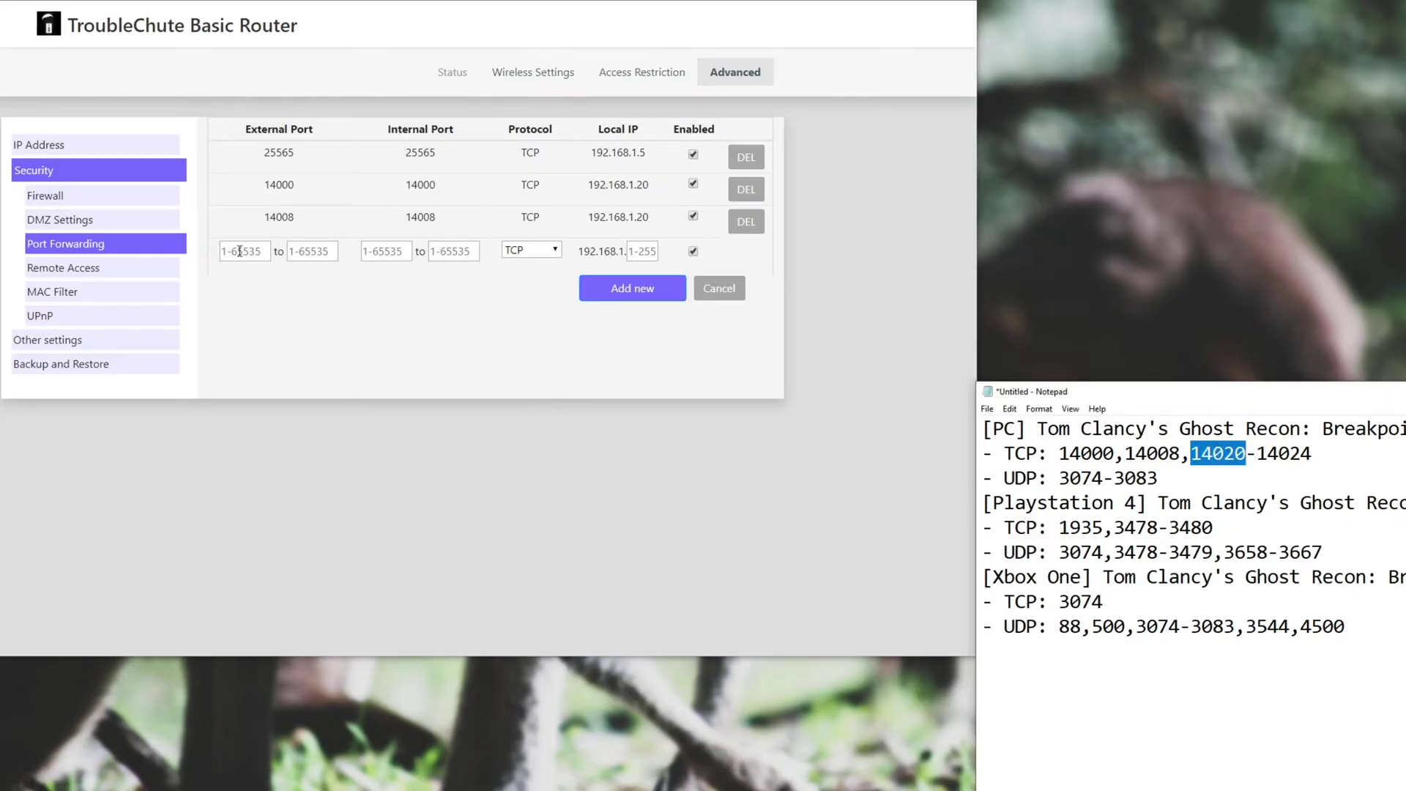
click(239, 251)
key(ctrl+v)
key(Tab)
key(Tab)
key(ctrl+v)
Copy 14024 from the notes into the ending external and internal ports of the entry.
drag(1323, 454, 1256, 454)
key(ctrl+c)
click(320, 251)
key(ctrl+v)
key(Tab)
key(Tab)
key(ctrl+v)
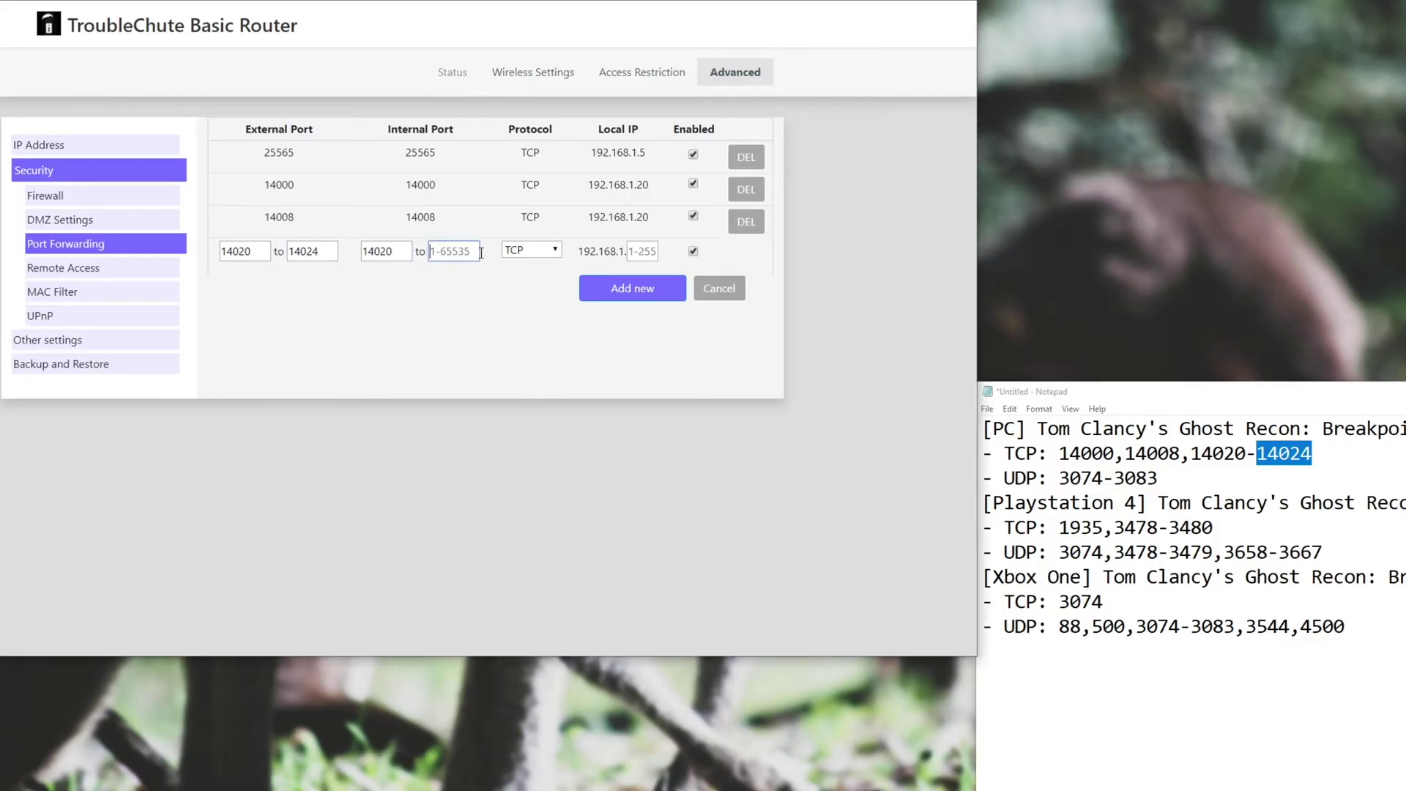
click(654, 255)
text(20)
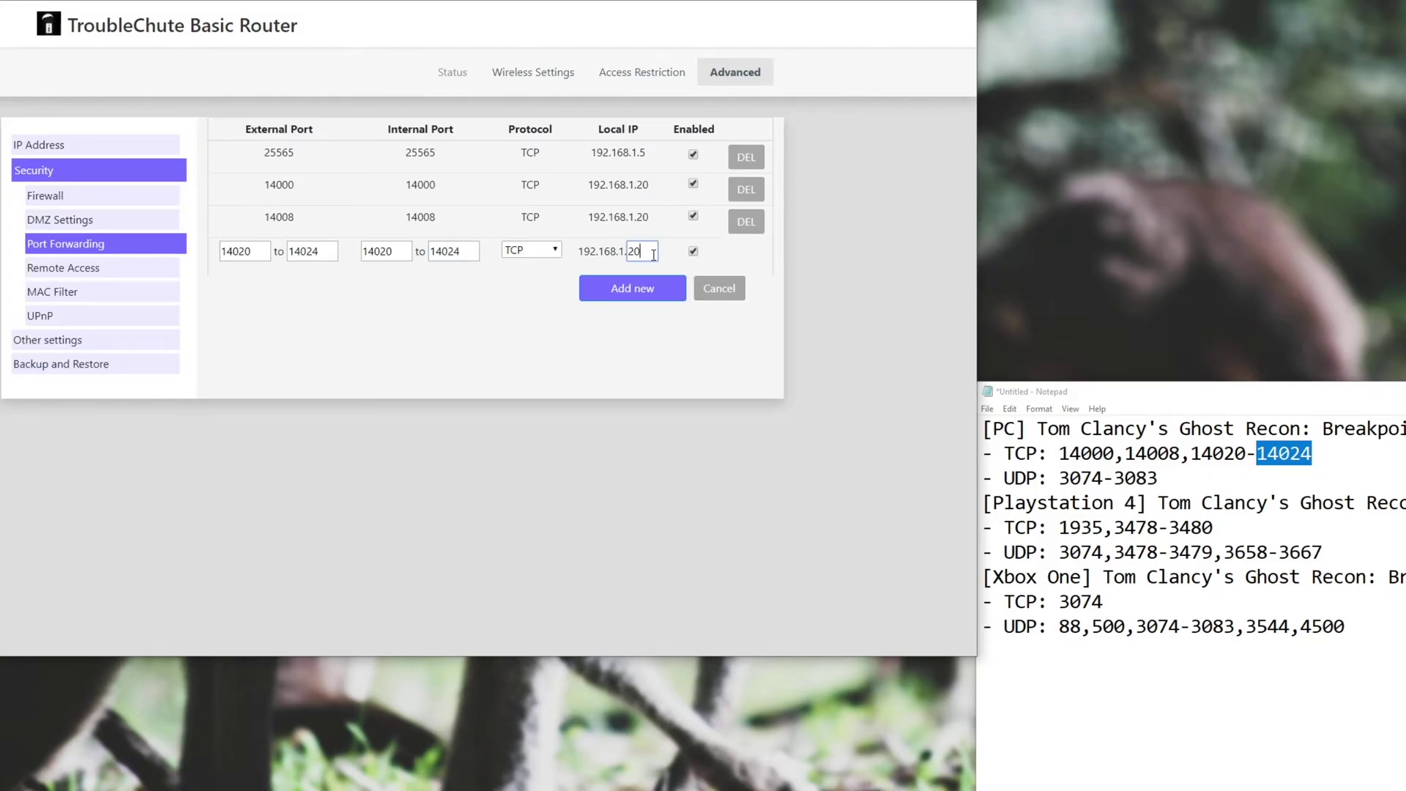
click(631, 288)
Copy 3074 from the notes into the starting external and internal ports of a new forwarding entry.
key(ctrl+c)
drag(1060, 481, 1115, 478)
click(280, 283)
key(ctrl+v)
key(Tab)
key(Tab)
key(ctrl+v)
Copy 3083 from the notes into the ending external and internal ports of the entry.
key(ctrl+c)
click(336, 290)
key(ctrl+v)
key(Tab)
key(Tab)
key(ctrl+v)
Set the 3074-3083 entry to UDP with local IP 192.168.1.20 and add the rule.
key(Tab)
key(alt+Down)
key(Down)
key(Return)
click(629, 285)
text(20)
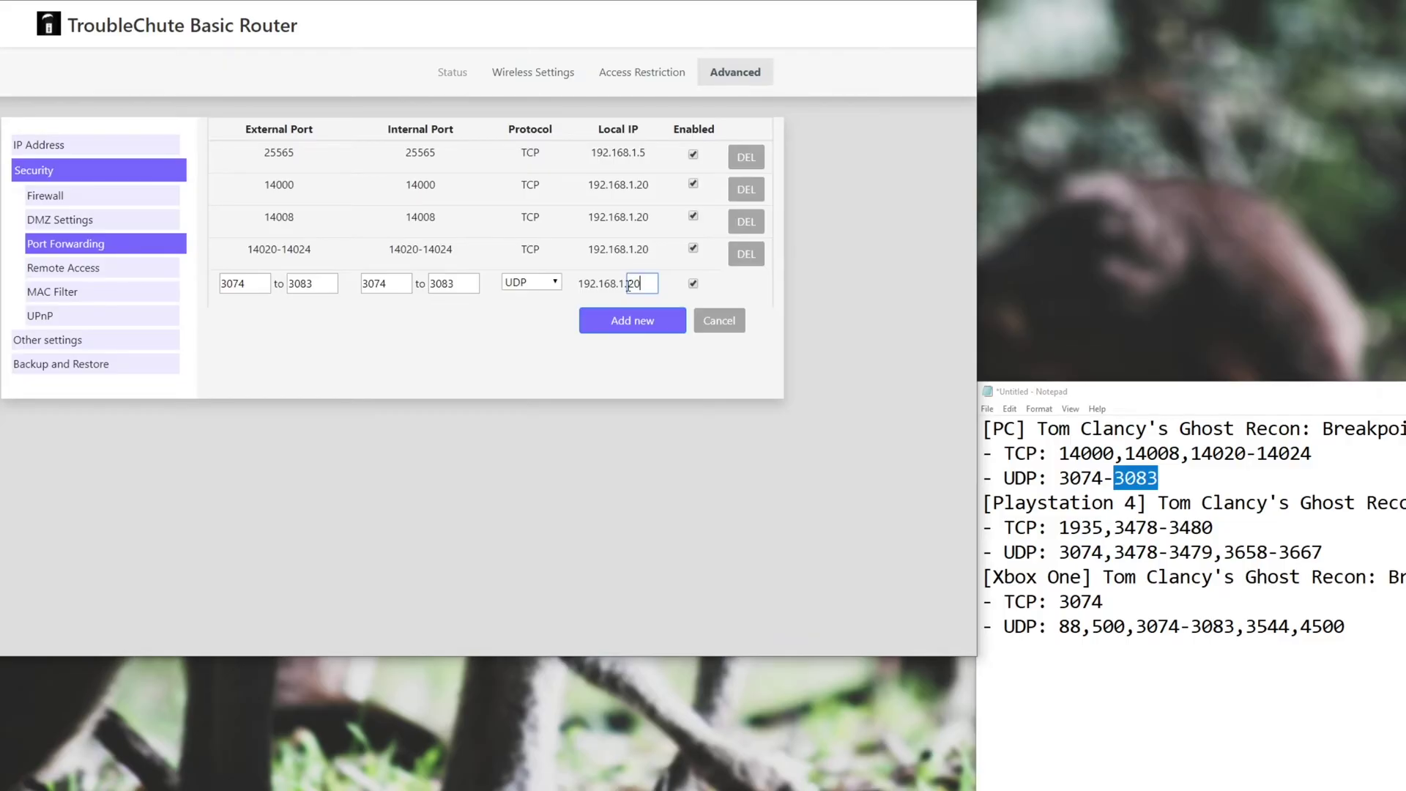
click(663, 316)
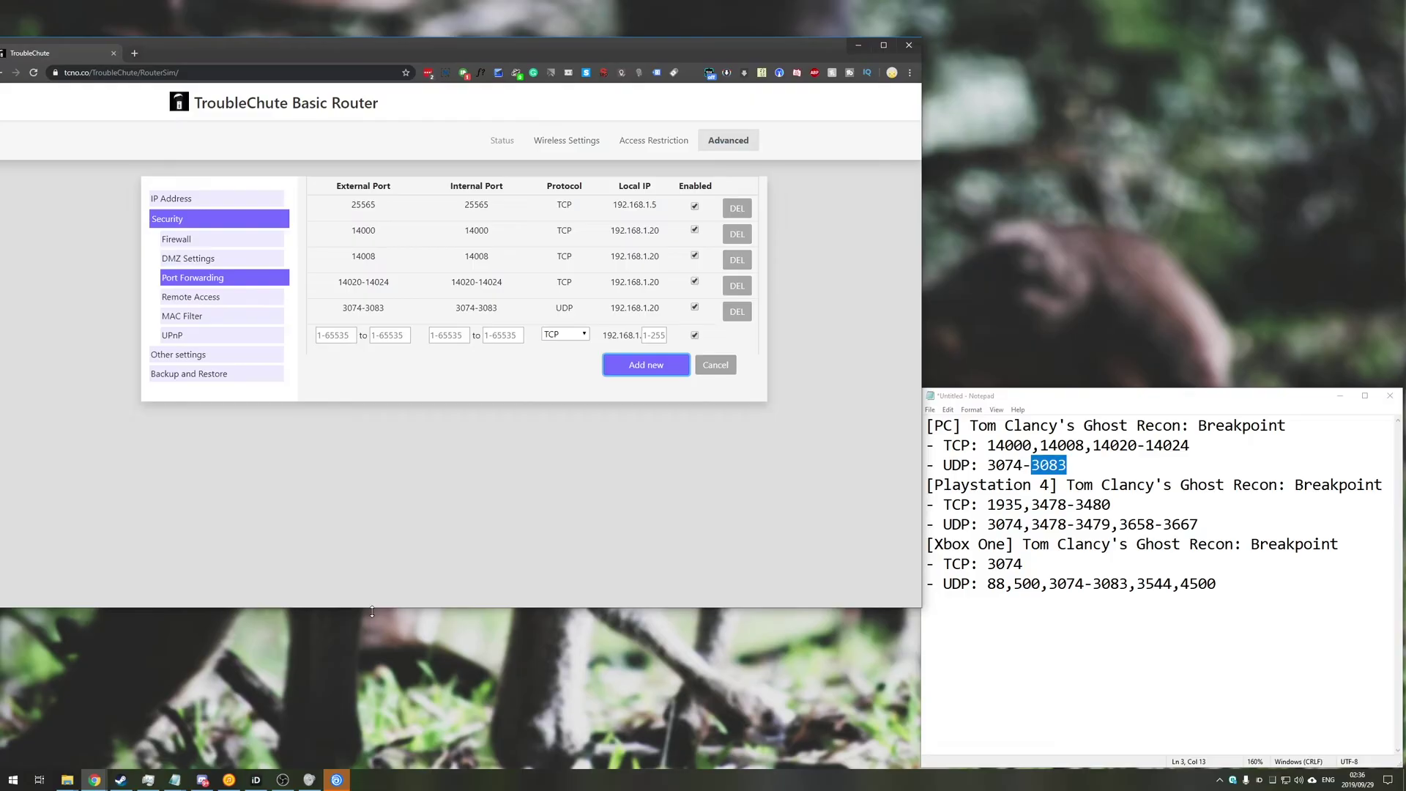
Open the advanced settings of Windows Defender Firewall, enlarge the window and bring the Notepad port list to the front.
key(super)
text(firewall)
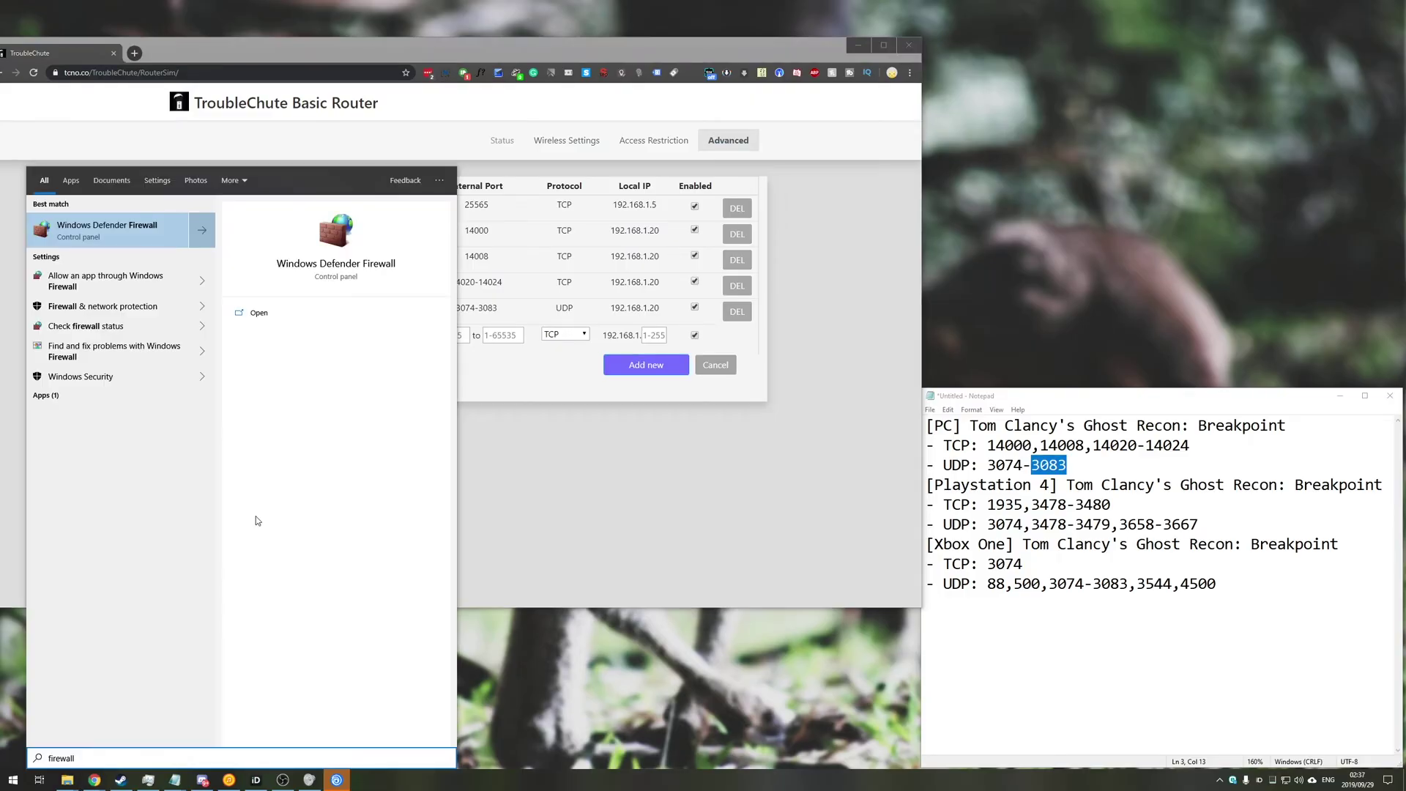
click(90, 226)
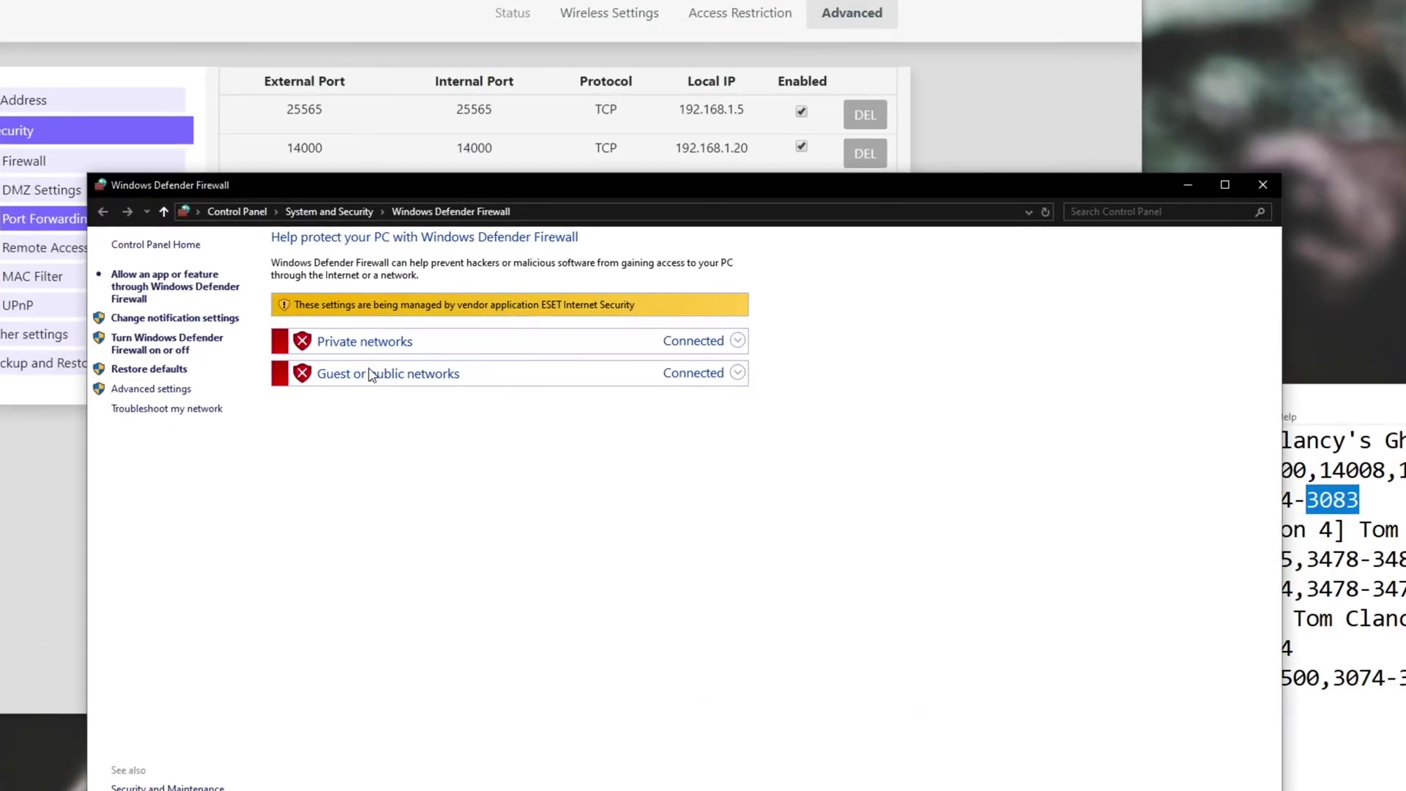
click(170, 395)
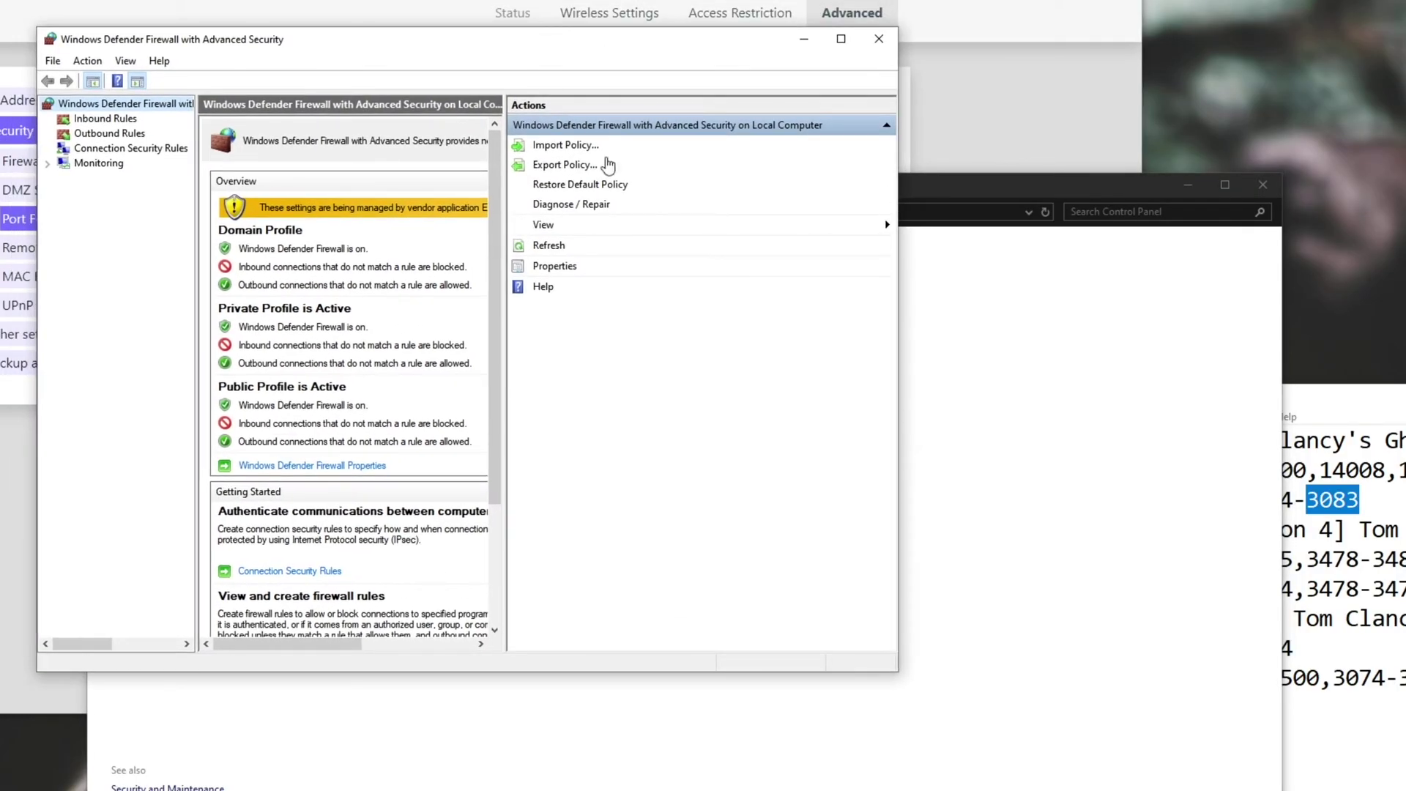
drag(905, 678, 1175, 789)
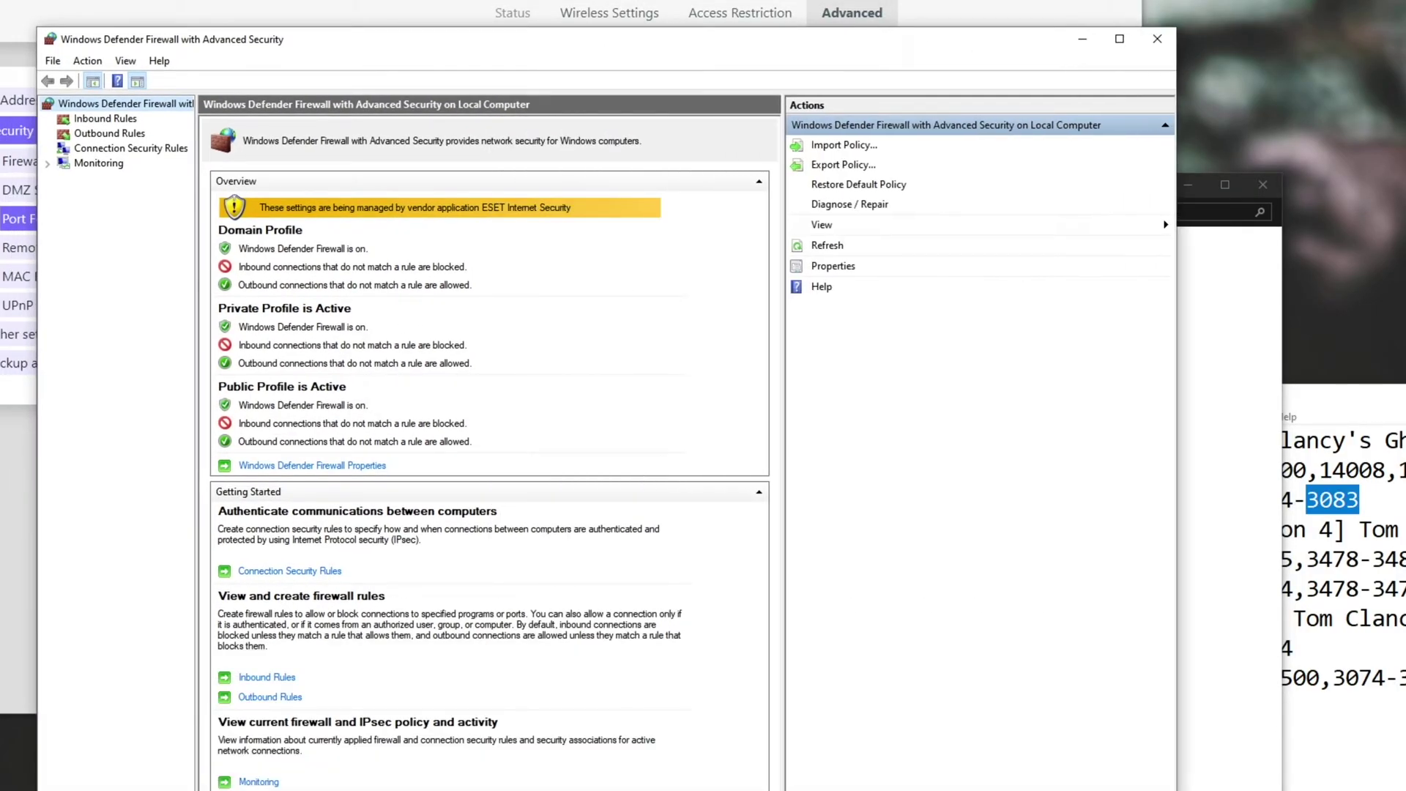
click(1303, 485)
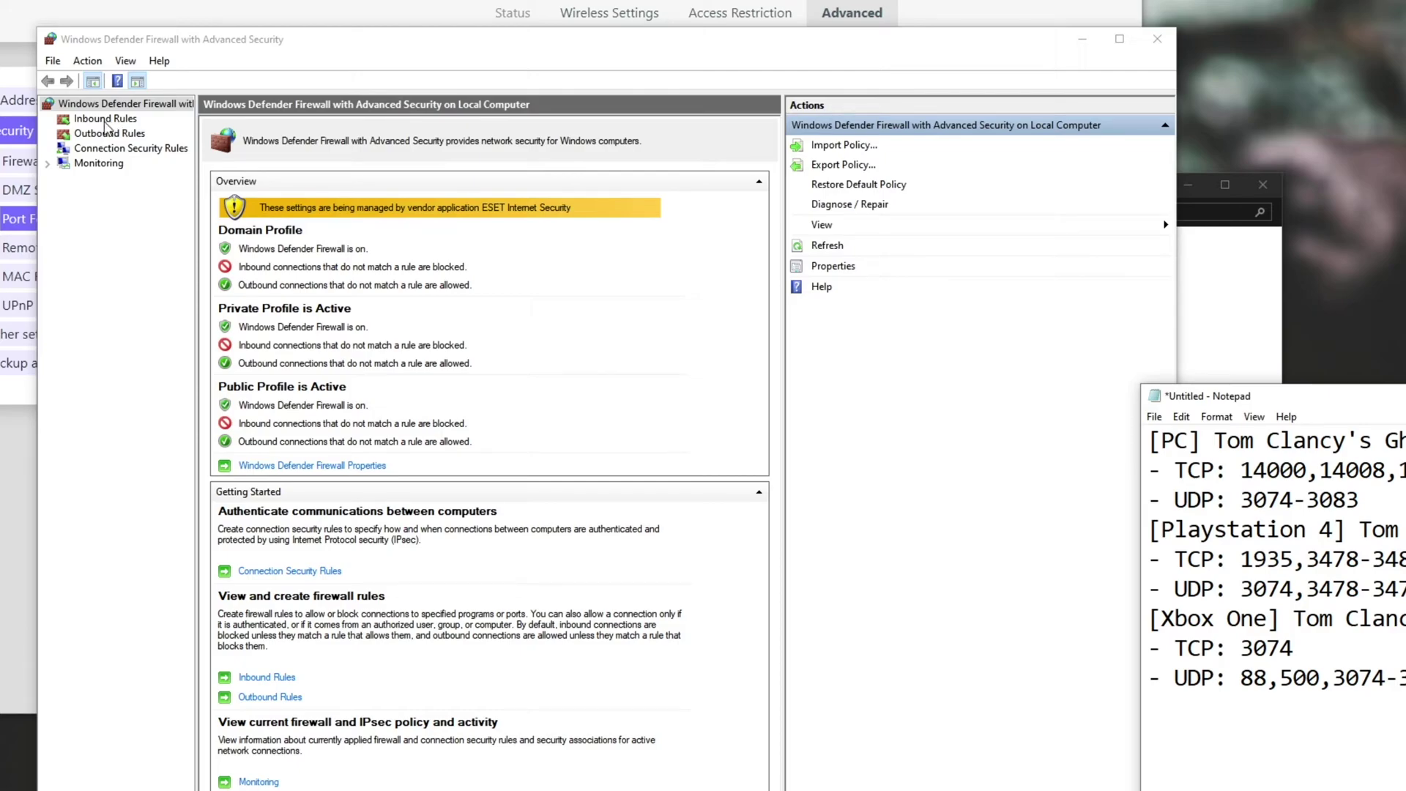
Start a new inbound firewall rule of type Port.
click(106, 119)
click(836, 145)
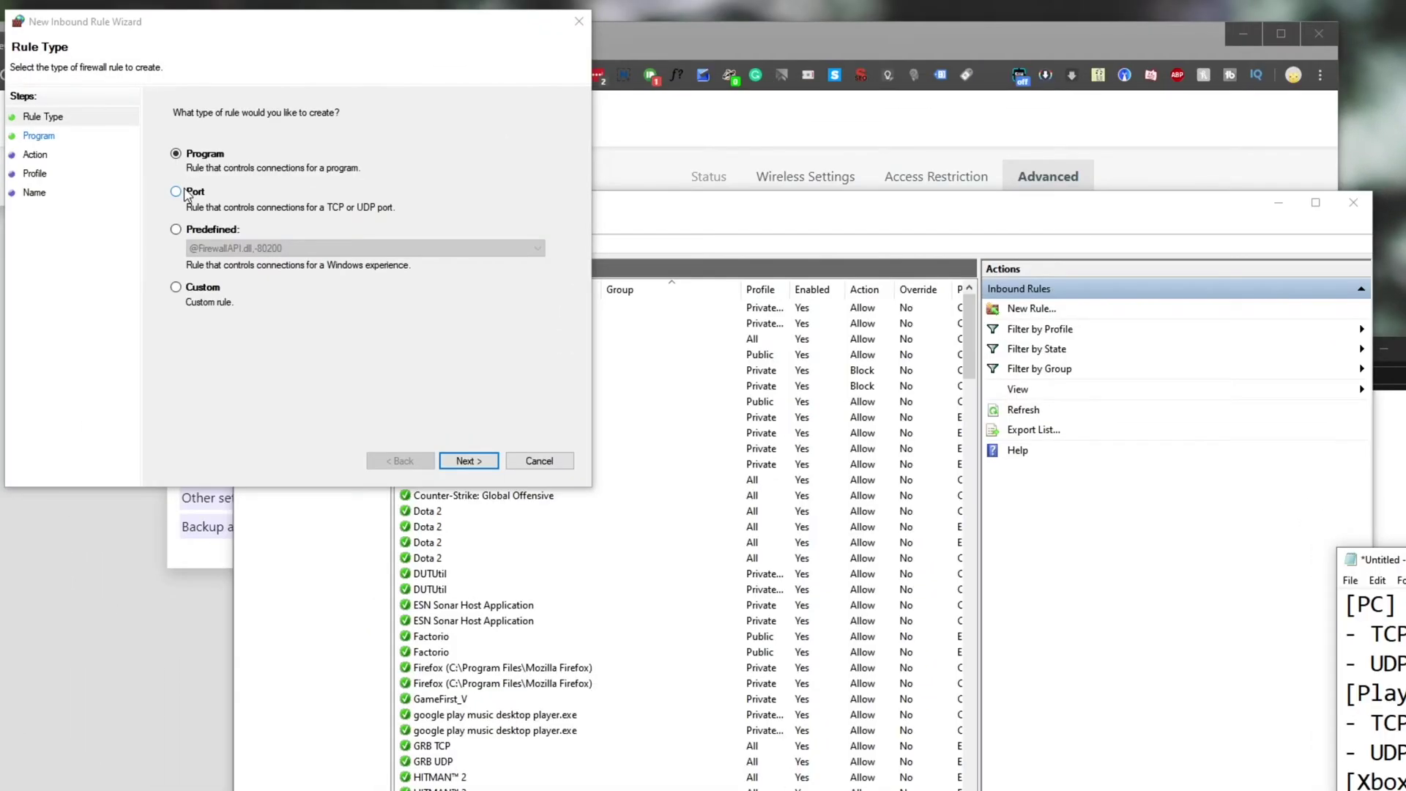
click(187, 193)
click(470, 461)
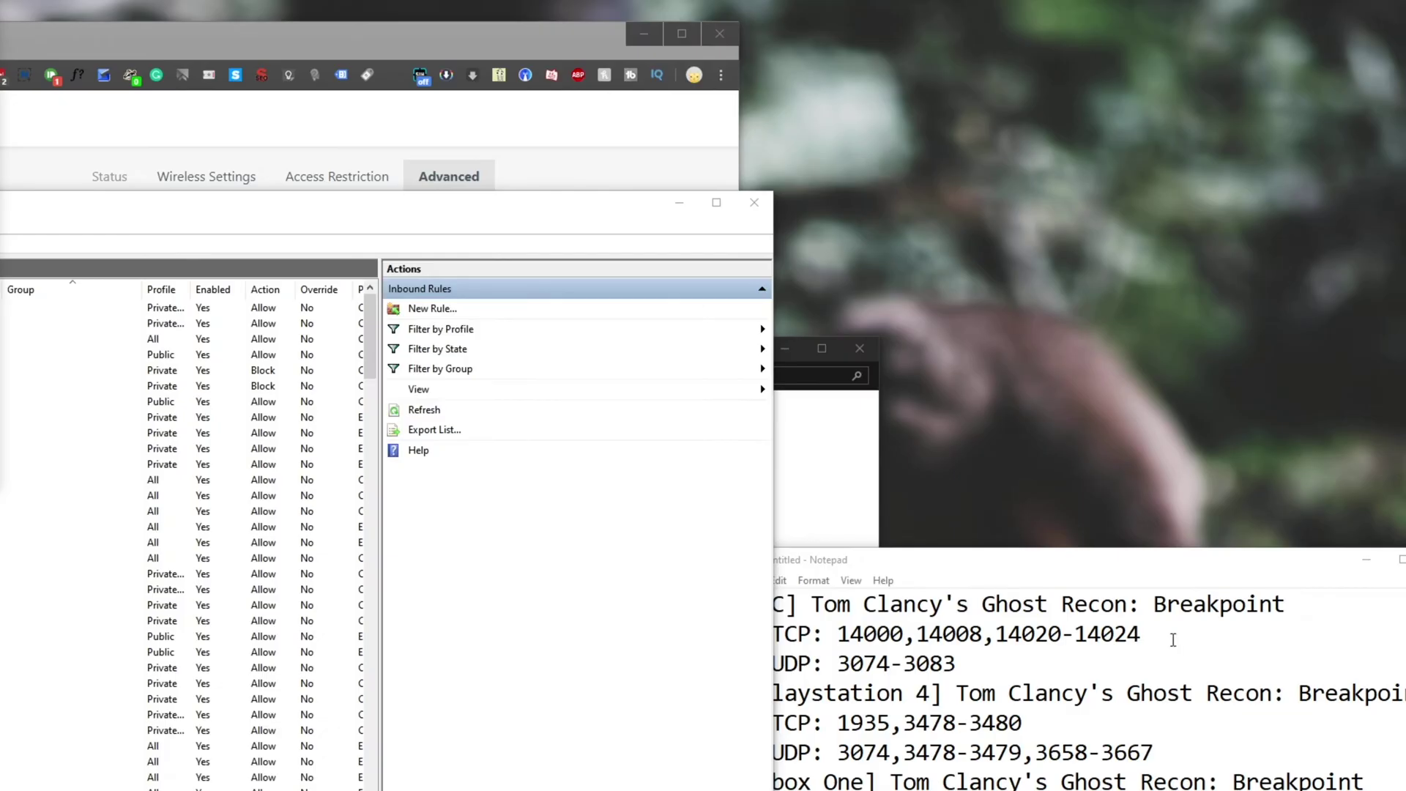
drag(1140, 634, 836, 634)
key(ctrl+c)
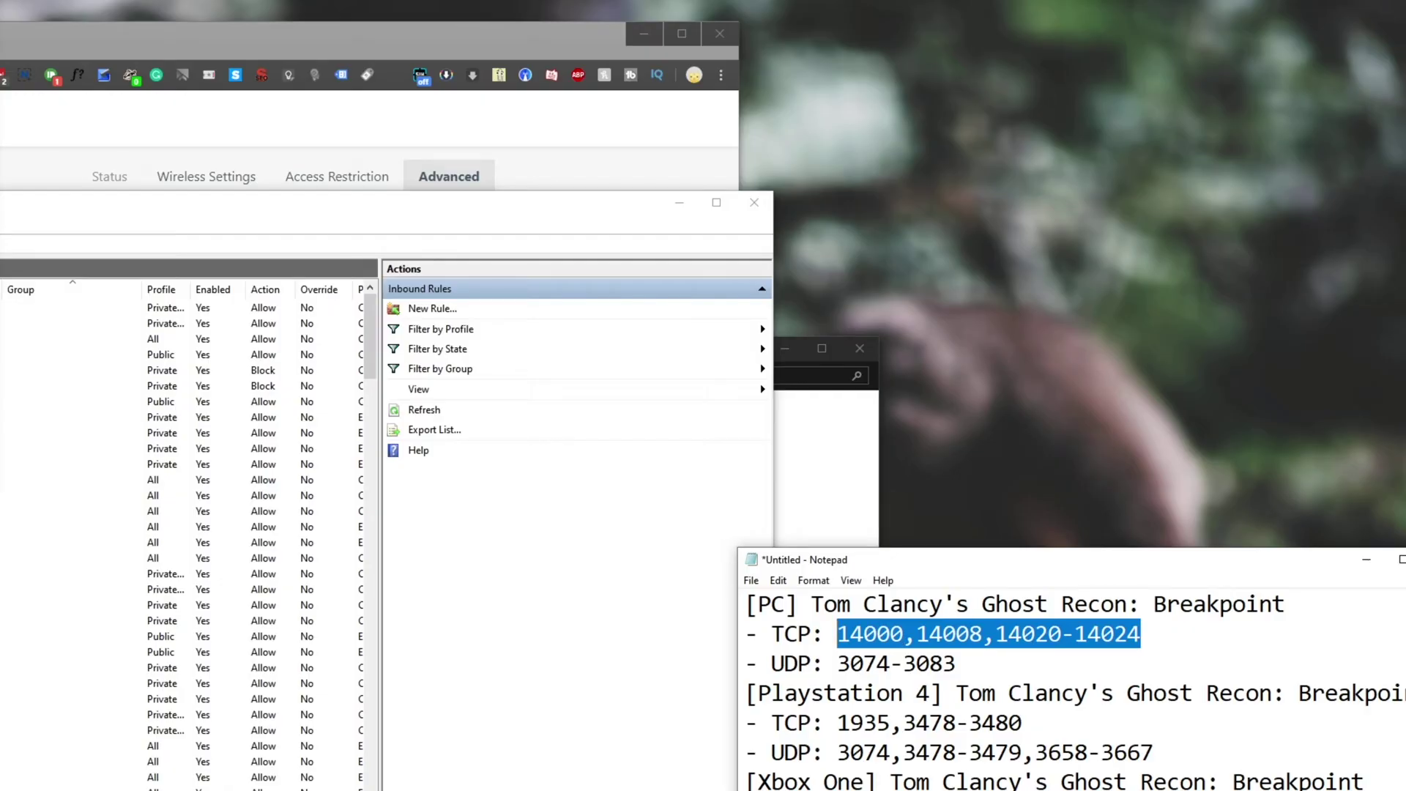
click(435, 242)
key(ctrl+v)
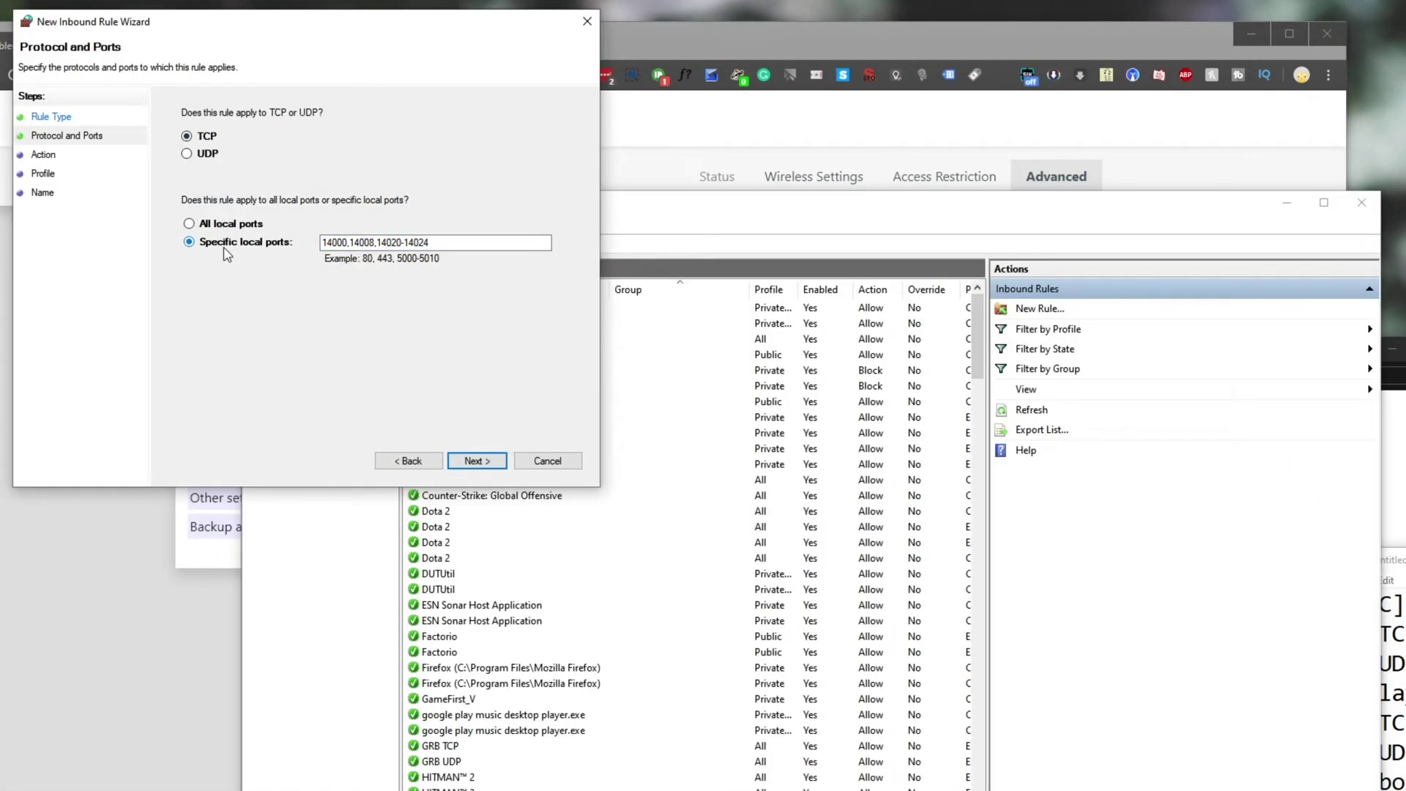
click(472, 462)
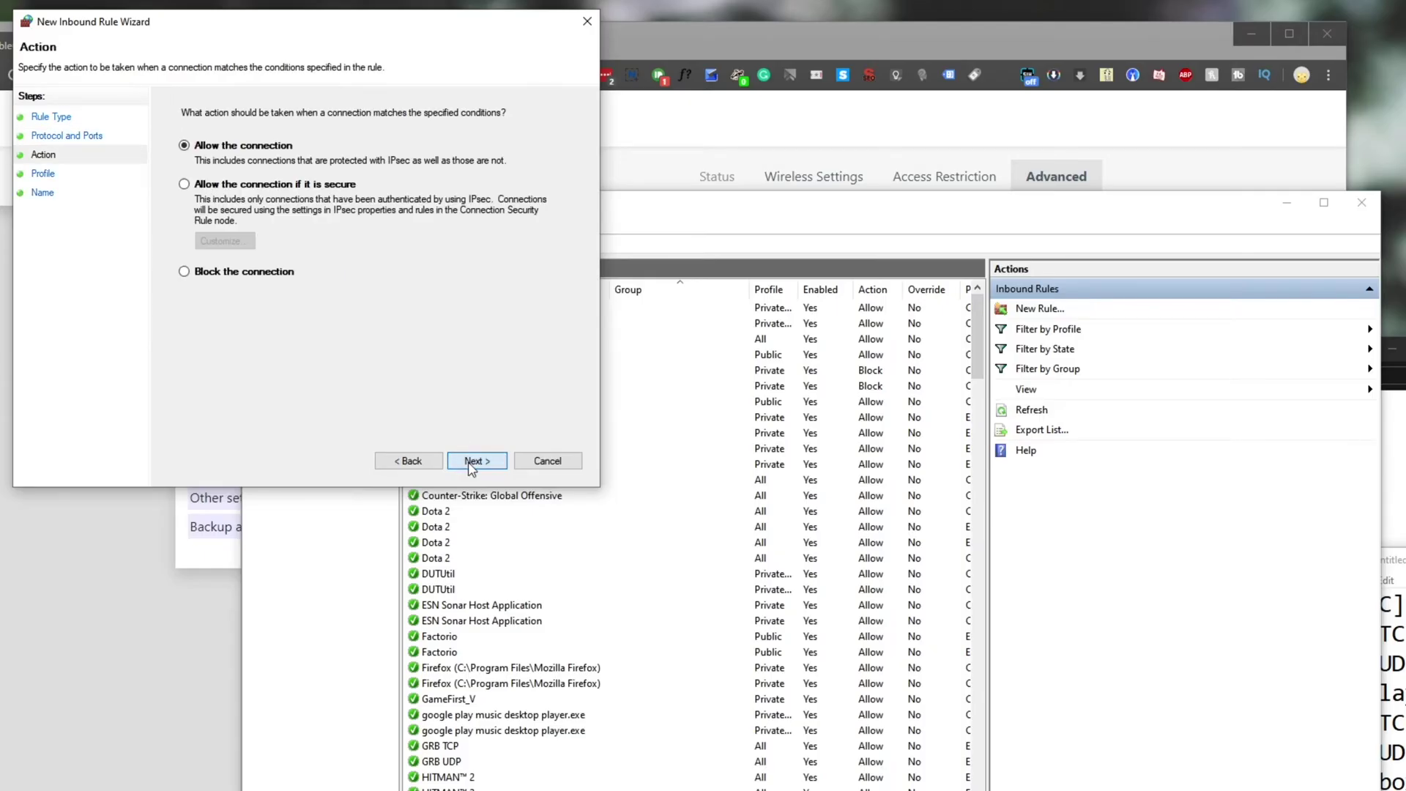
Allow the connection for the Domain, Private and Public profiles and name the rule "Tom Clancy Breakpoint TCP".
click(497, 463)
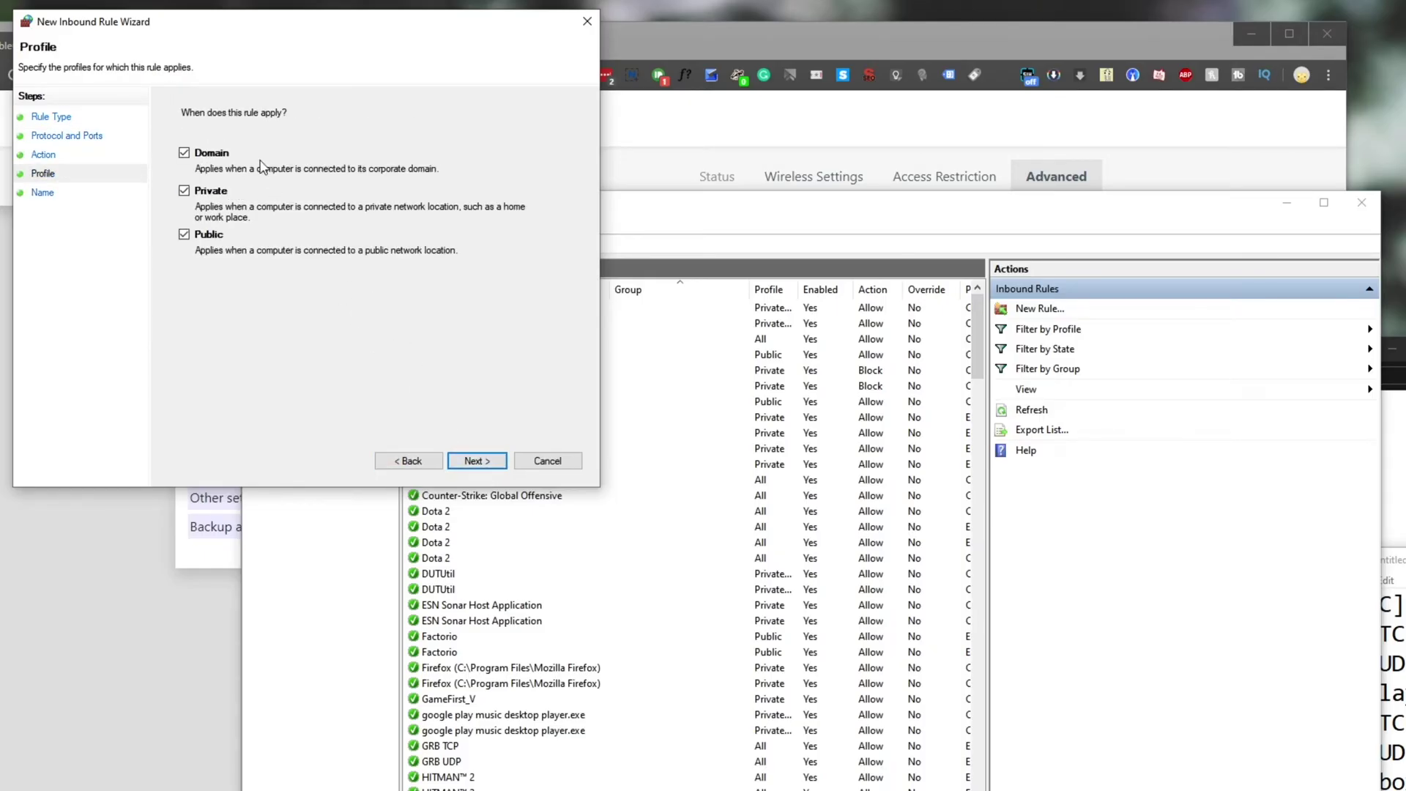
click(475, 461)
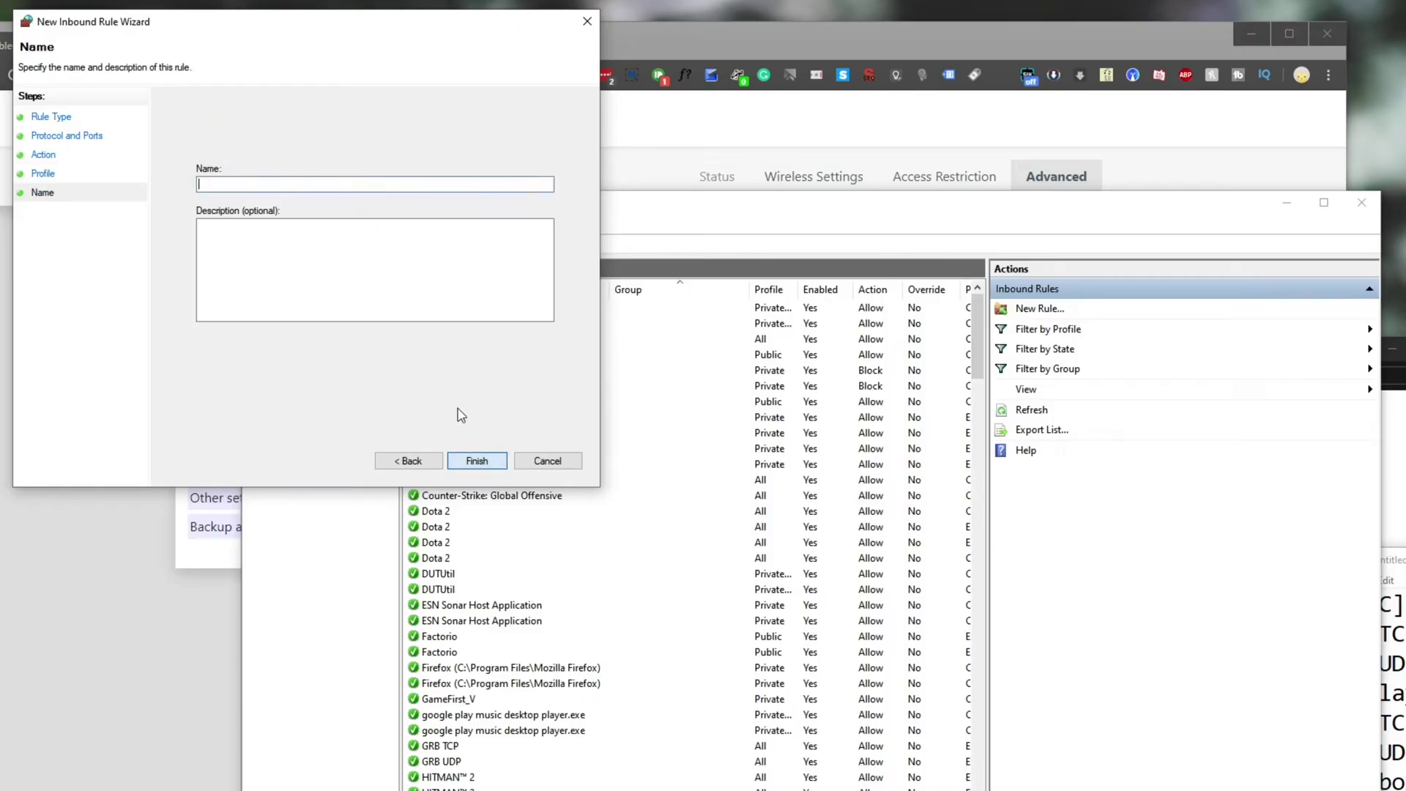
text(Tom Clancy Breakpoint TCP)
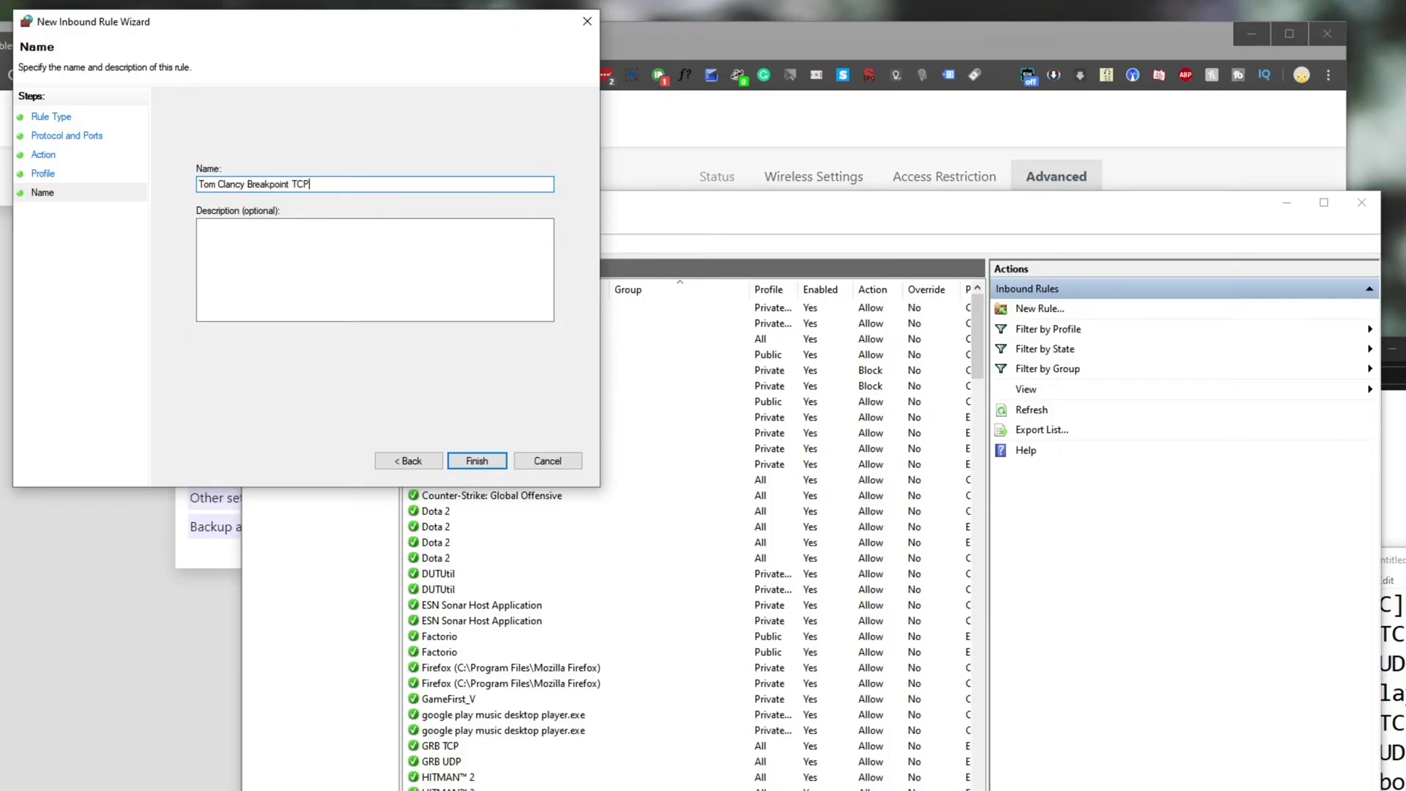
Copy the rule name into the Notepad notes, then finish creating the inbound rule and select it in the list.
key(ctrl+a)
key(ctrl+c)
key(alt+Tab)
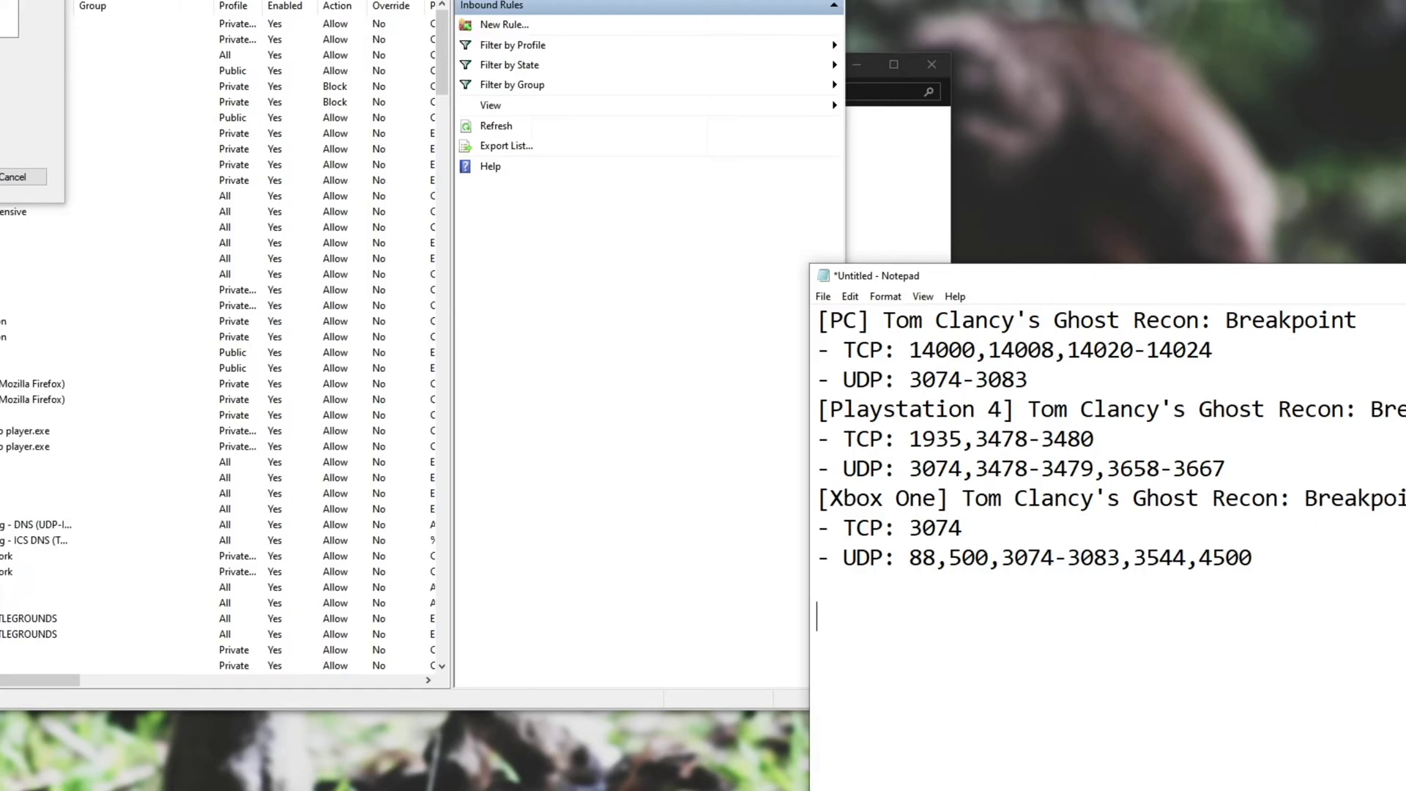
key(ctrl+v)
key(alt+Tab)
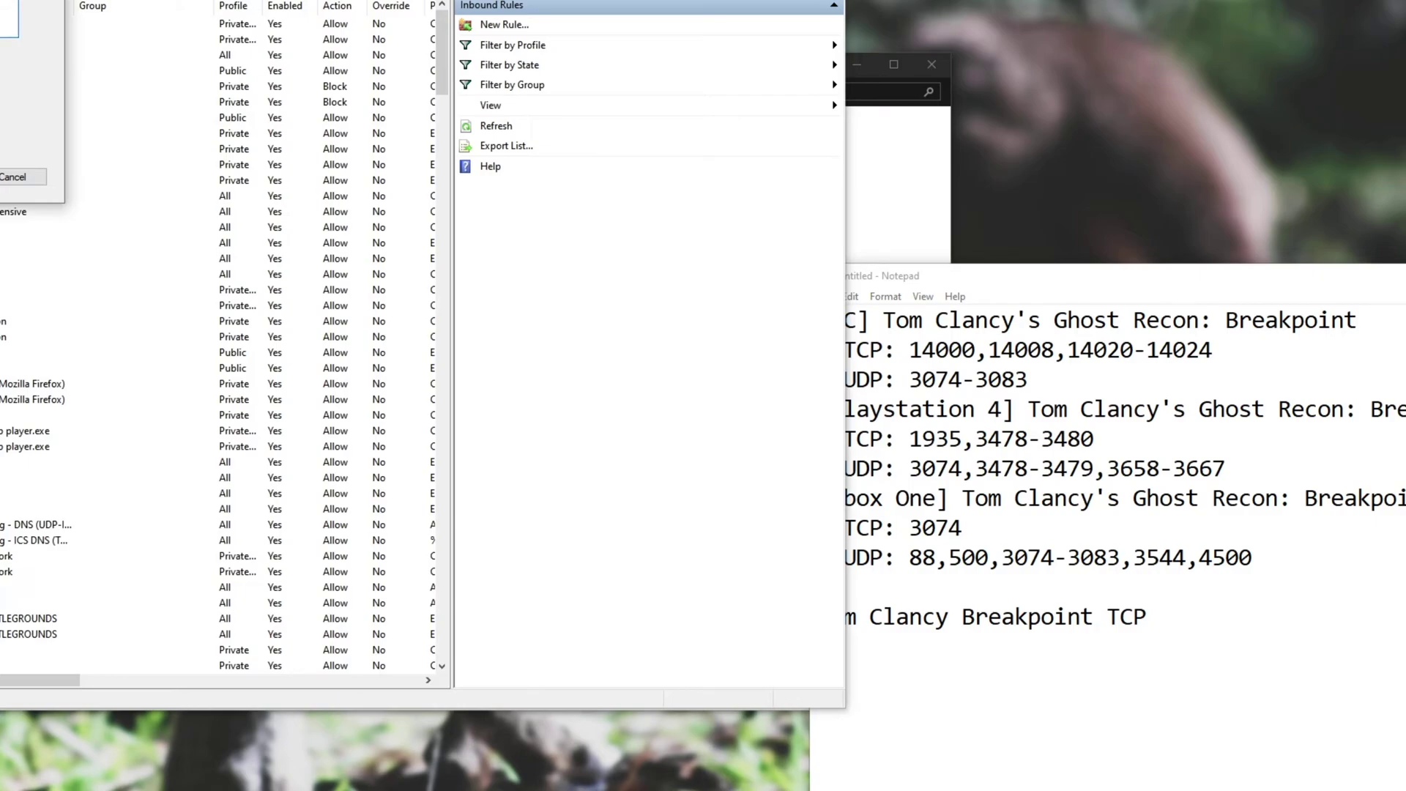
click(474, 451)
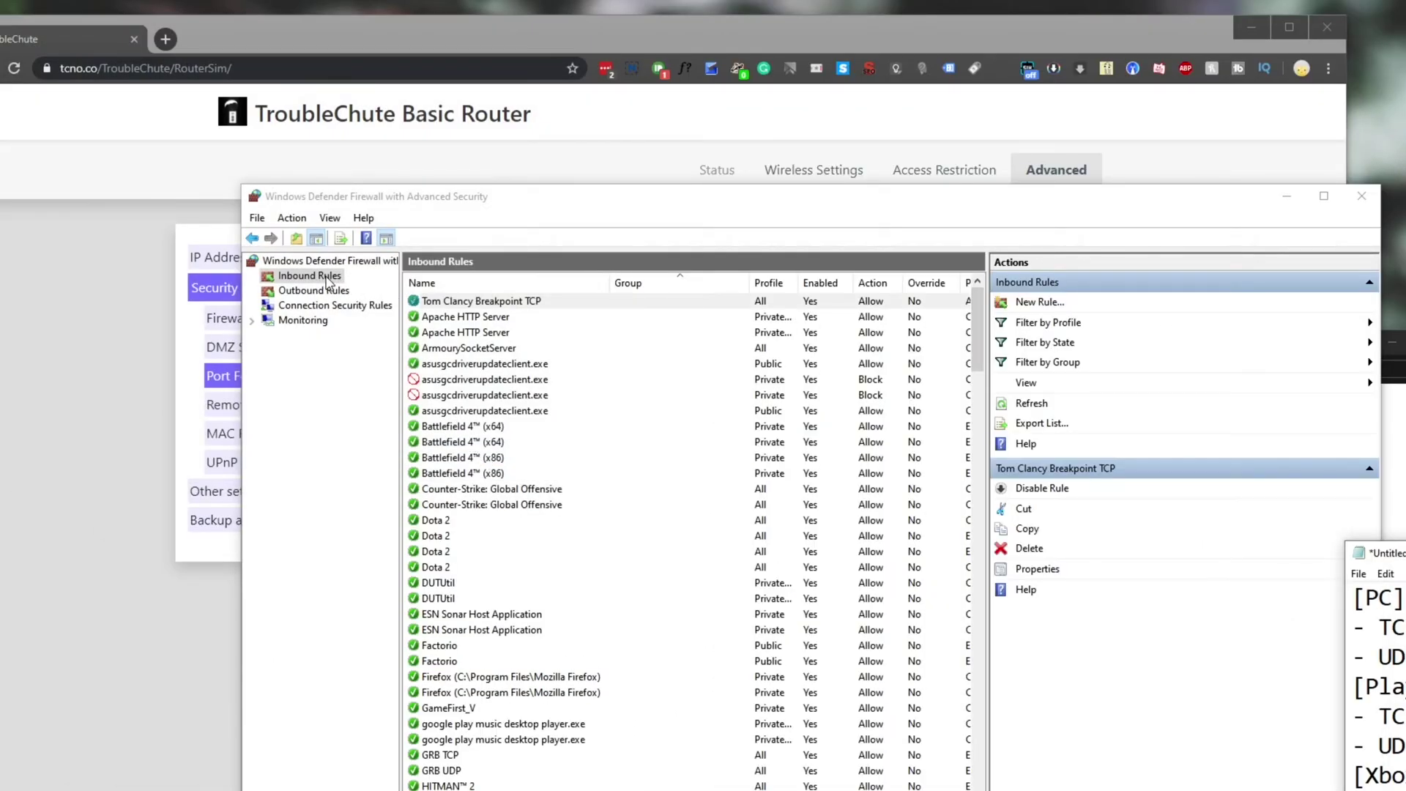
click(553, 304)
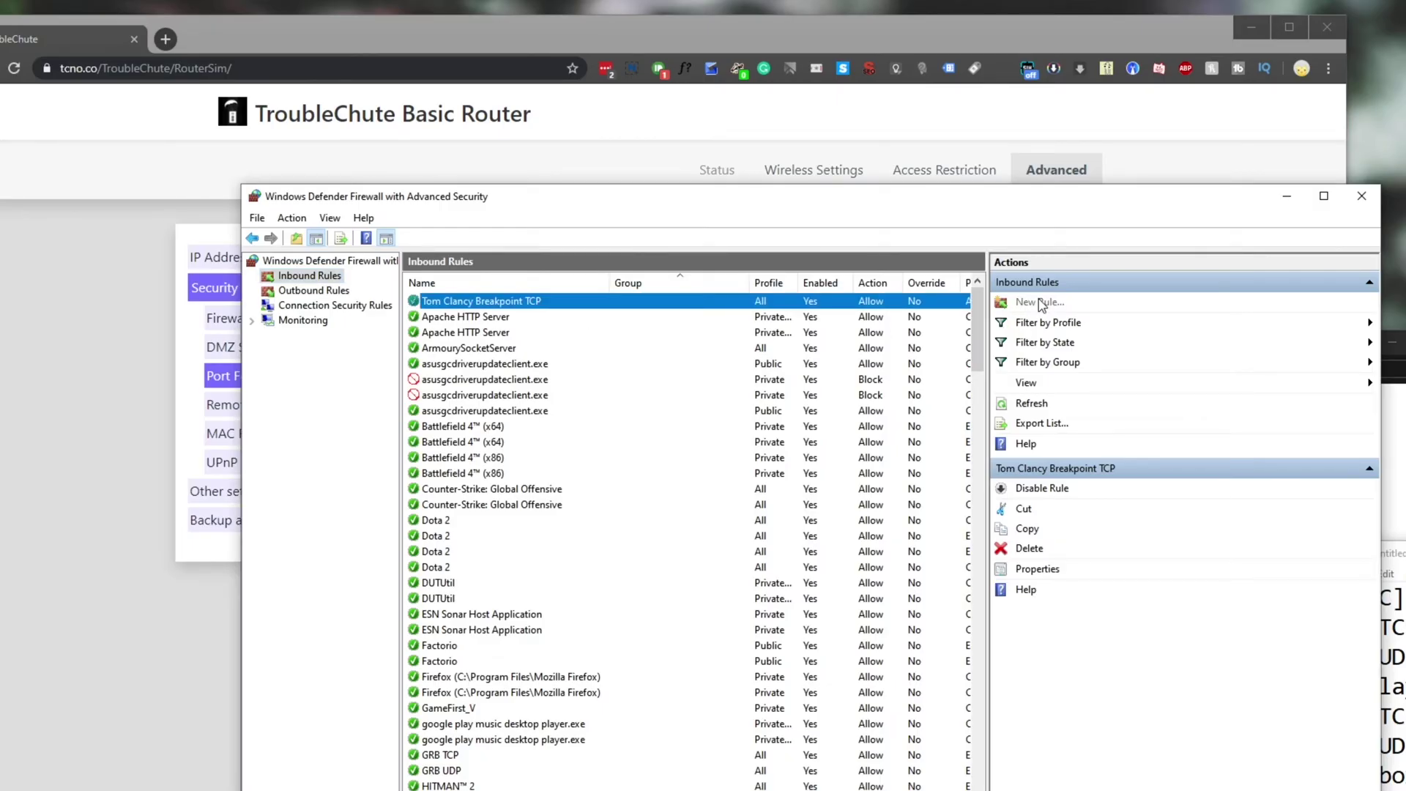
Start a new inbound Port rule for UDP and apply it to the specific local ports 3074-3083 from the notes.
click(1038, 302)
click(233, 207)
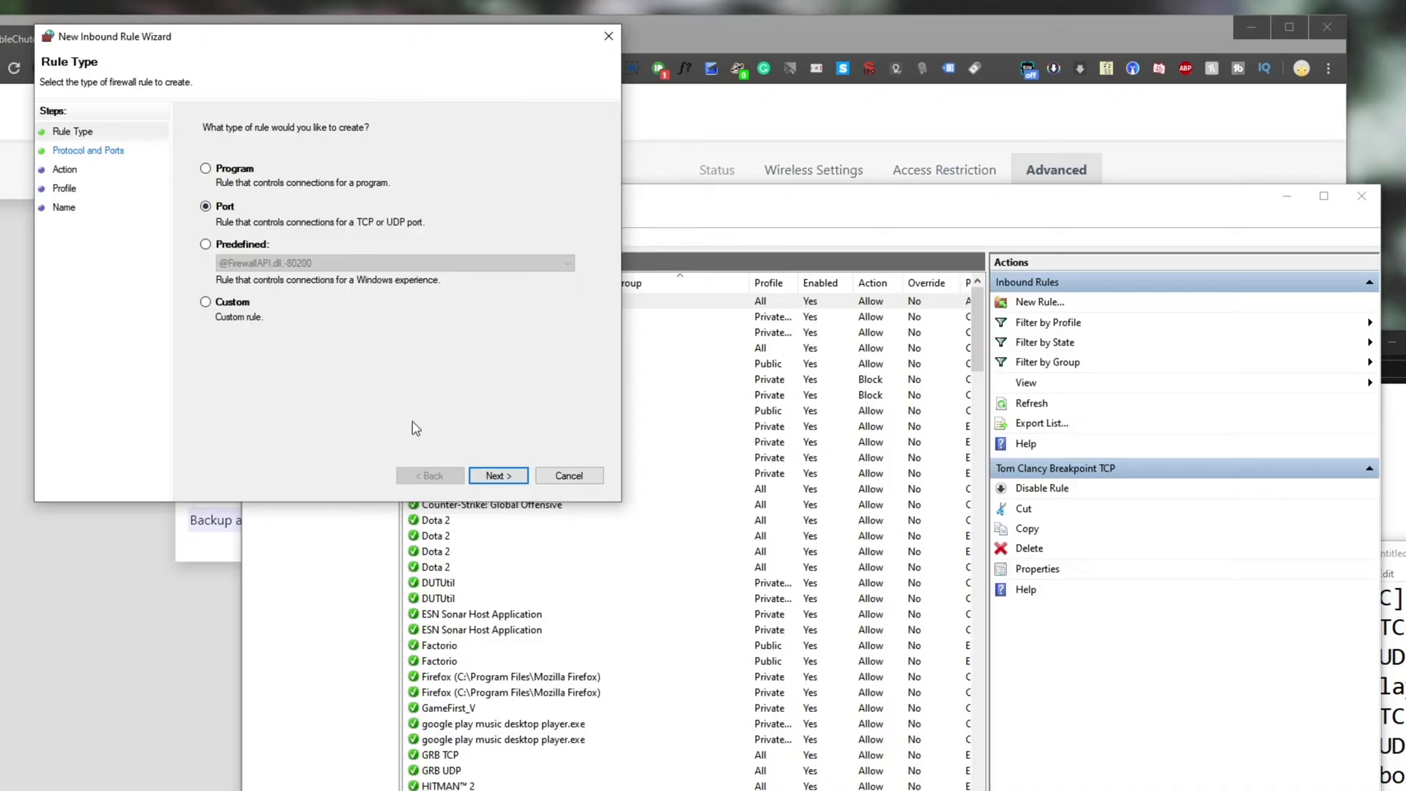
click(485, 470)
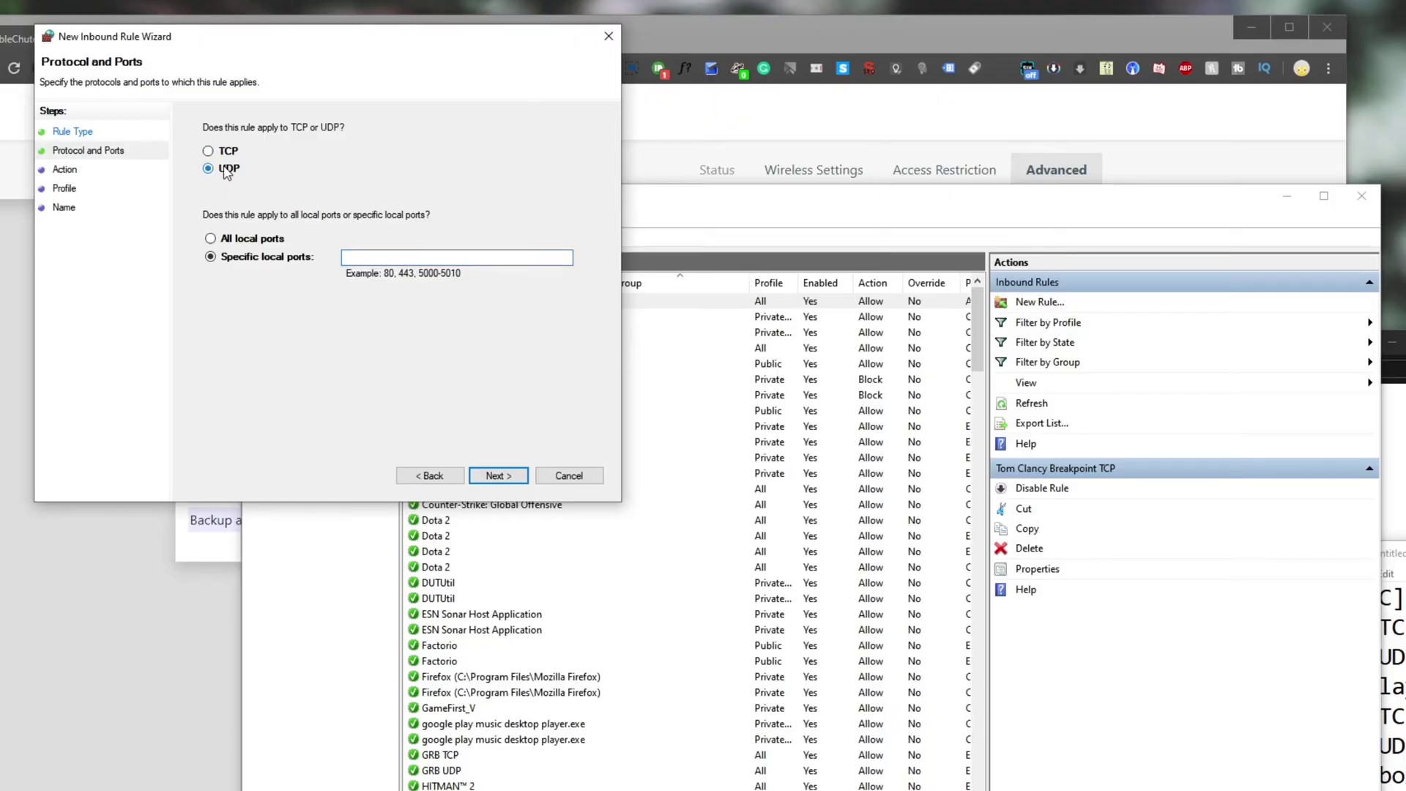
key(alt+Tab)
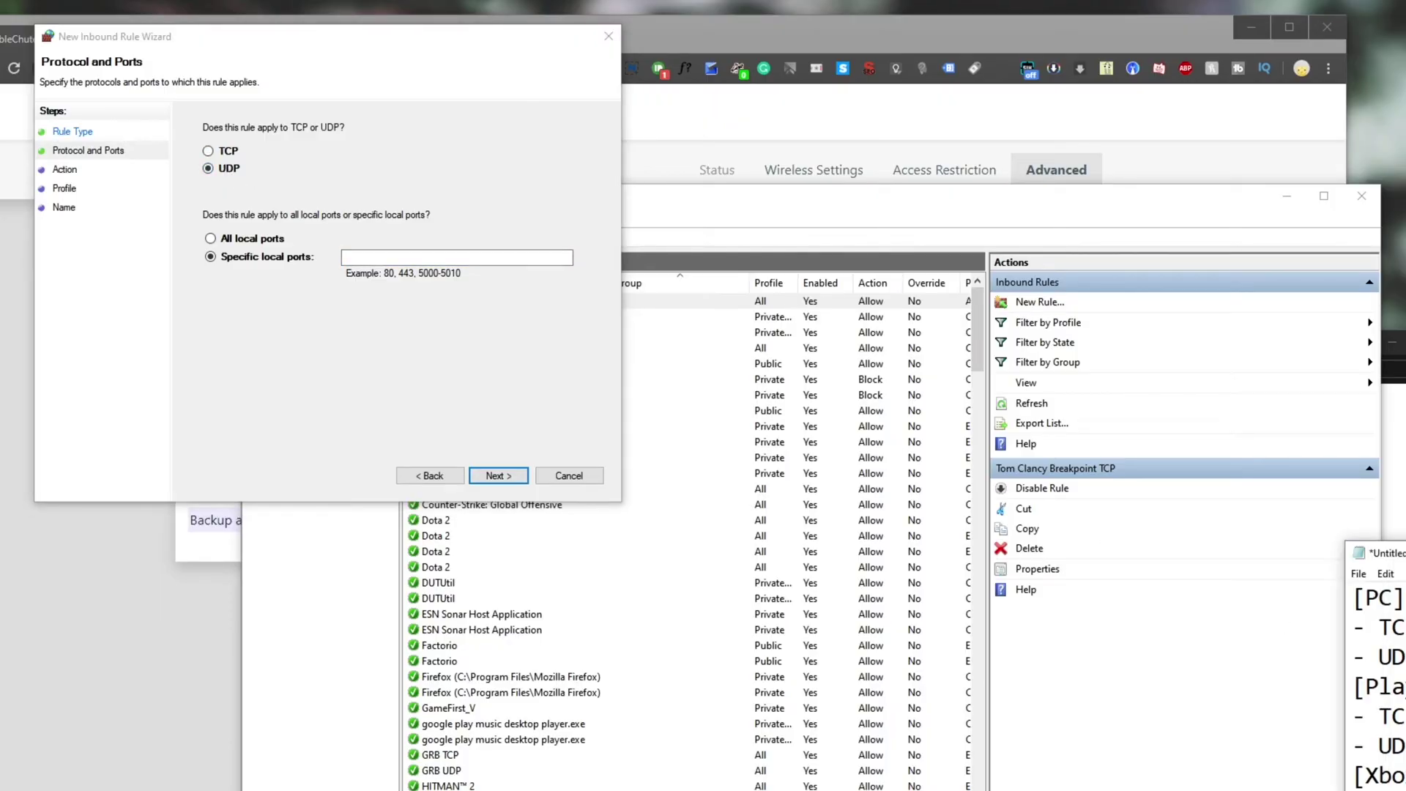
click(351, 257)
key(ctrl+v)
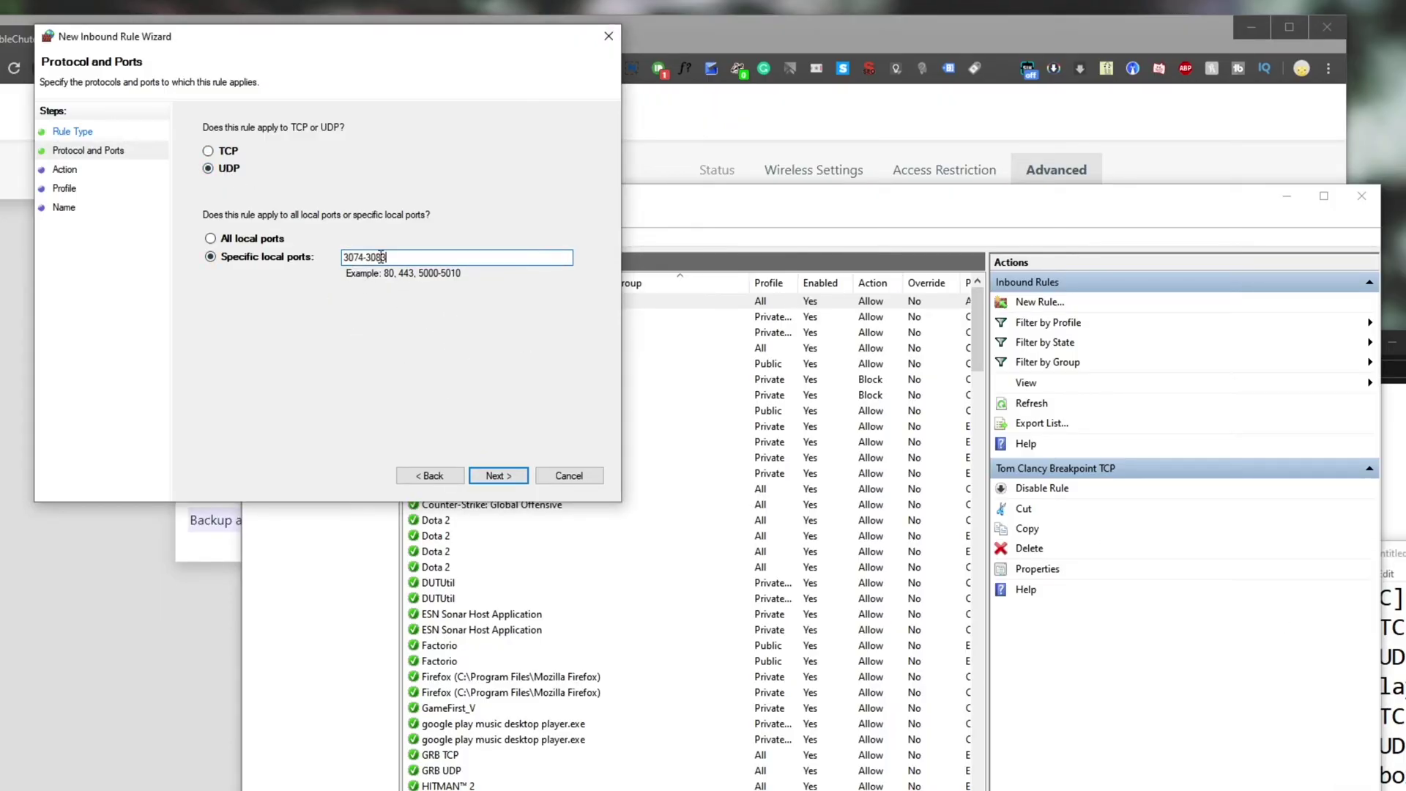
Allow the connection for the Domain, Private and Public profiles and finish the inbound rule as "Tom Clancy Breakpoint UDP".
click(497, 476)
click(496, 476)
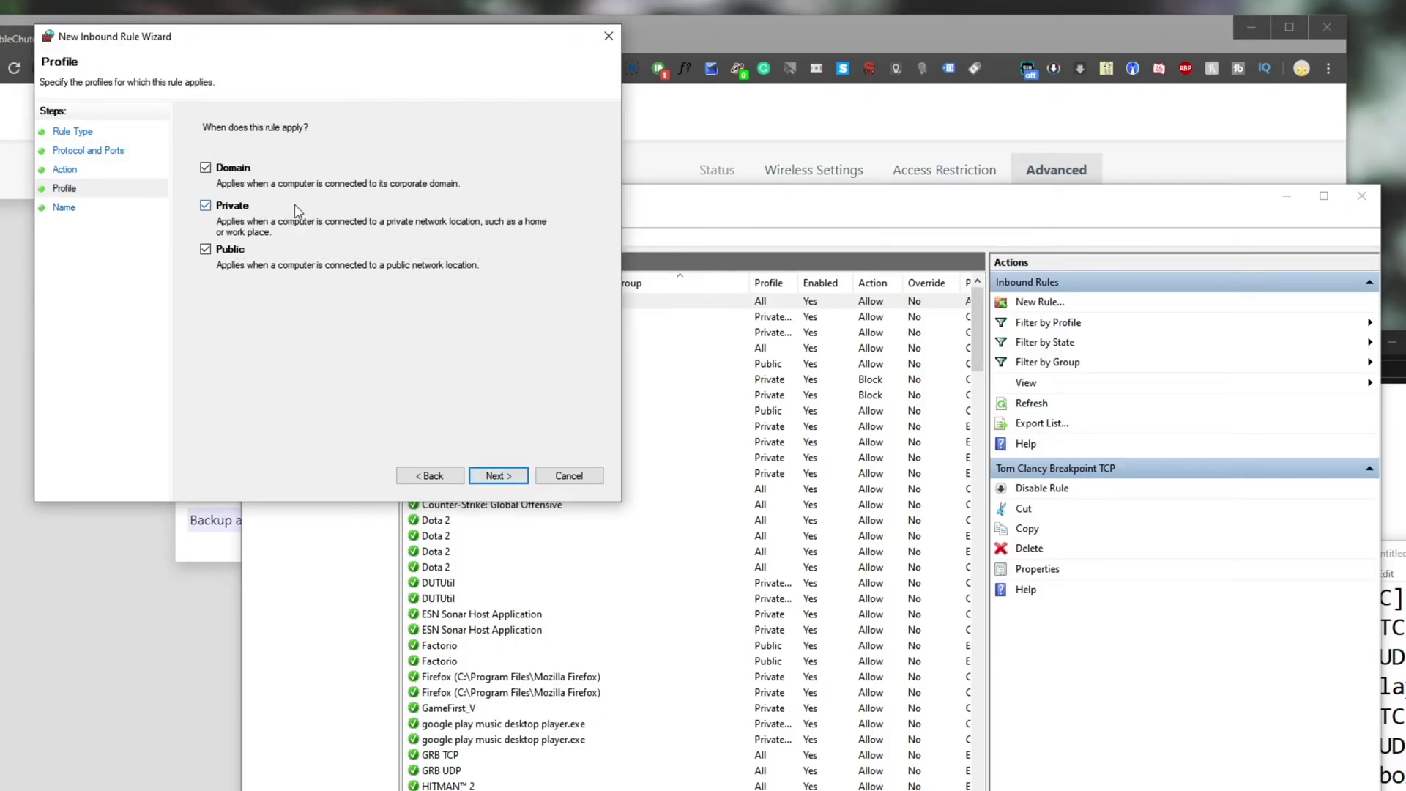
click(522, 475)
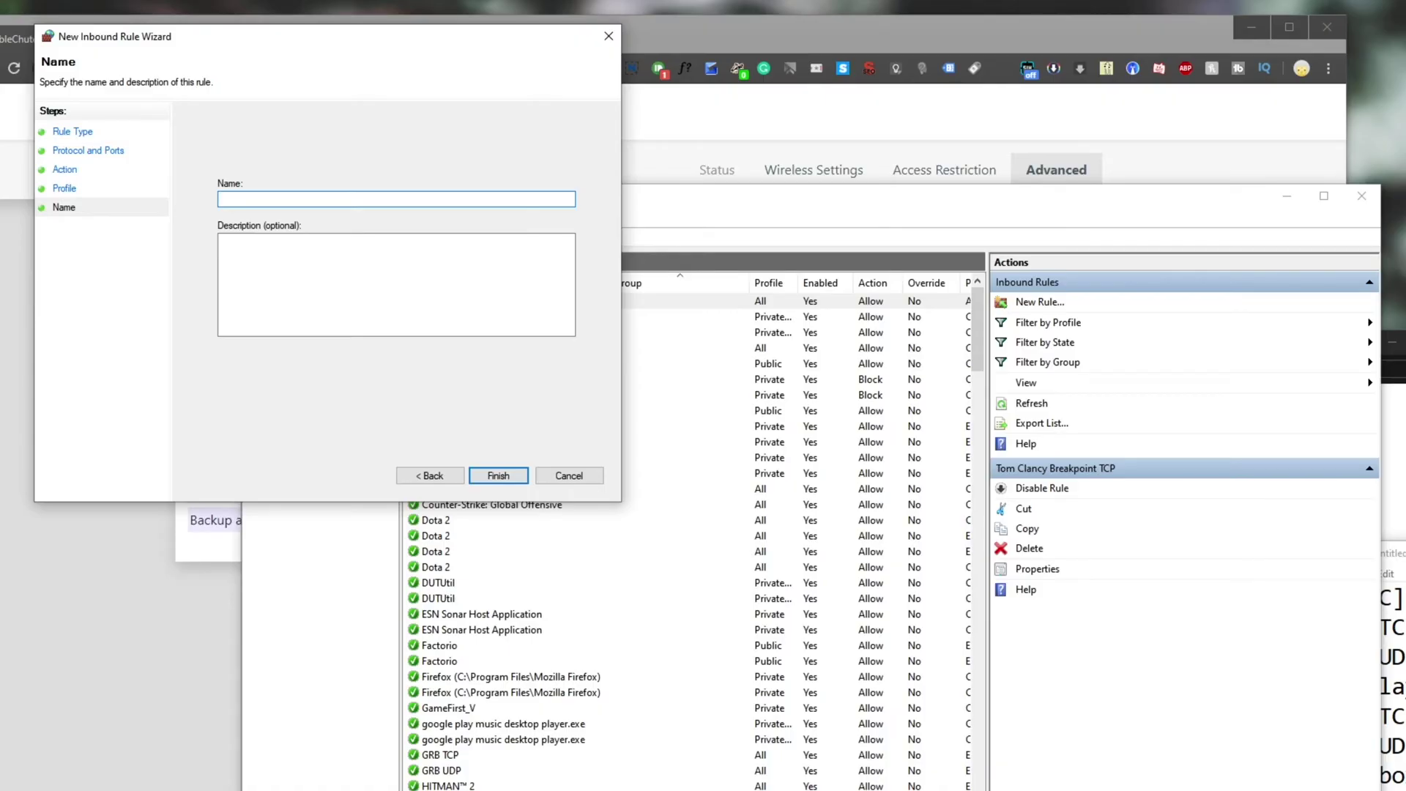
click(1391, 645)
click(372, 212)
text(Tom Clancy Breakpoint)
text(UDP)
click(497, 475)
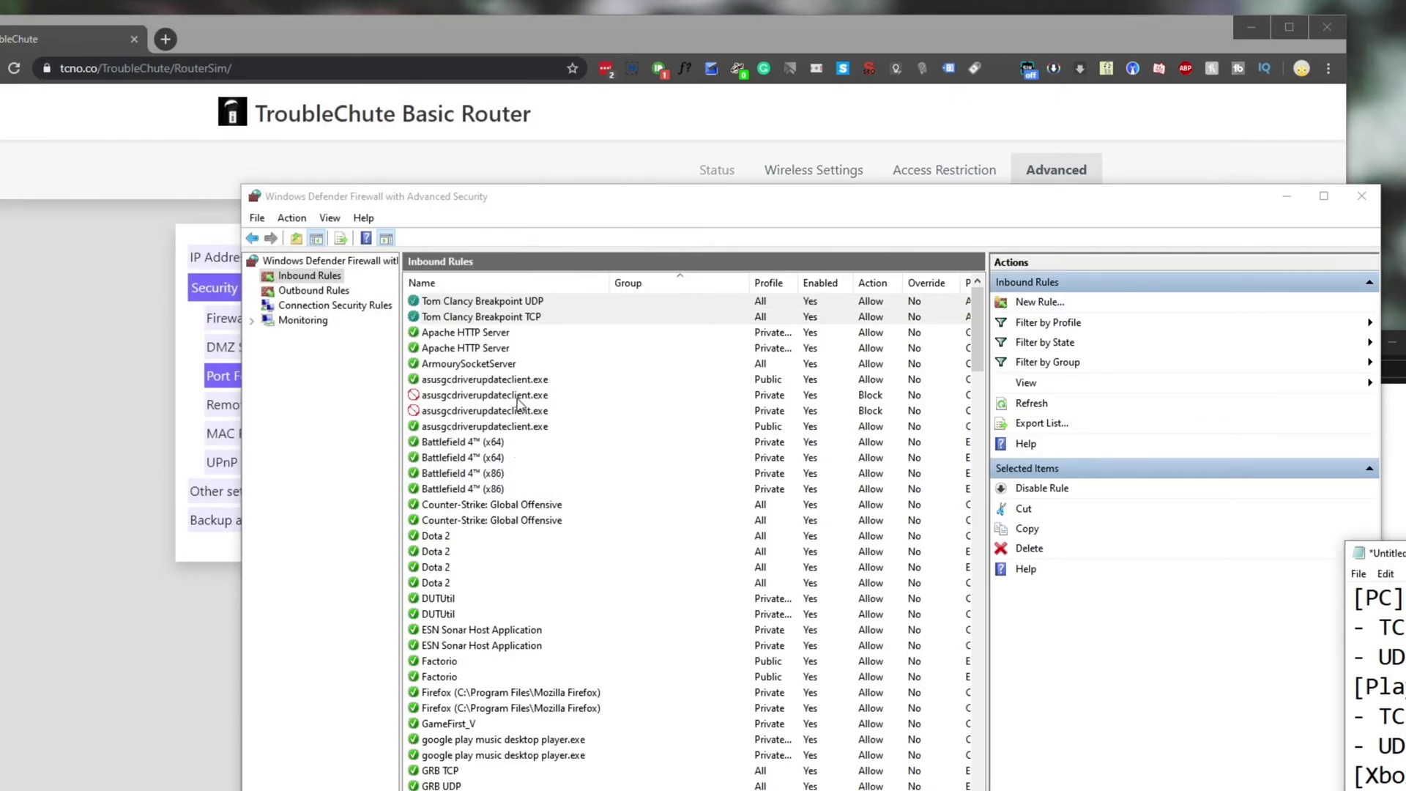
click(505, 316)
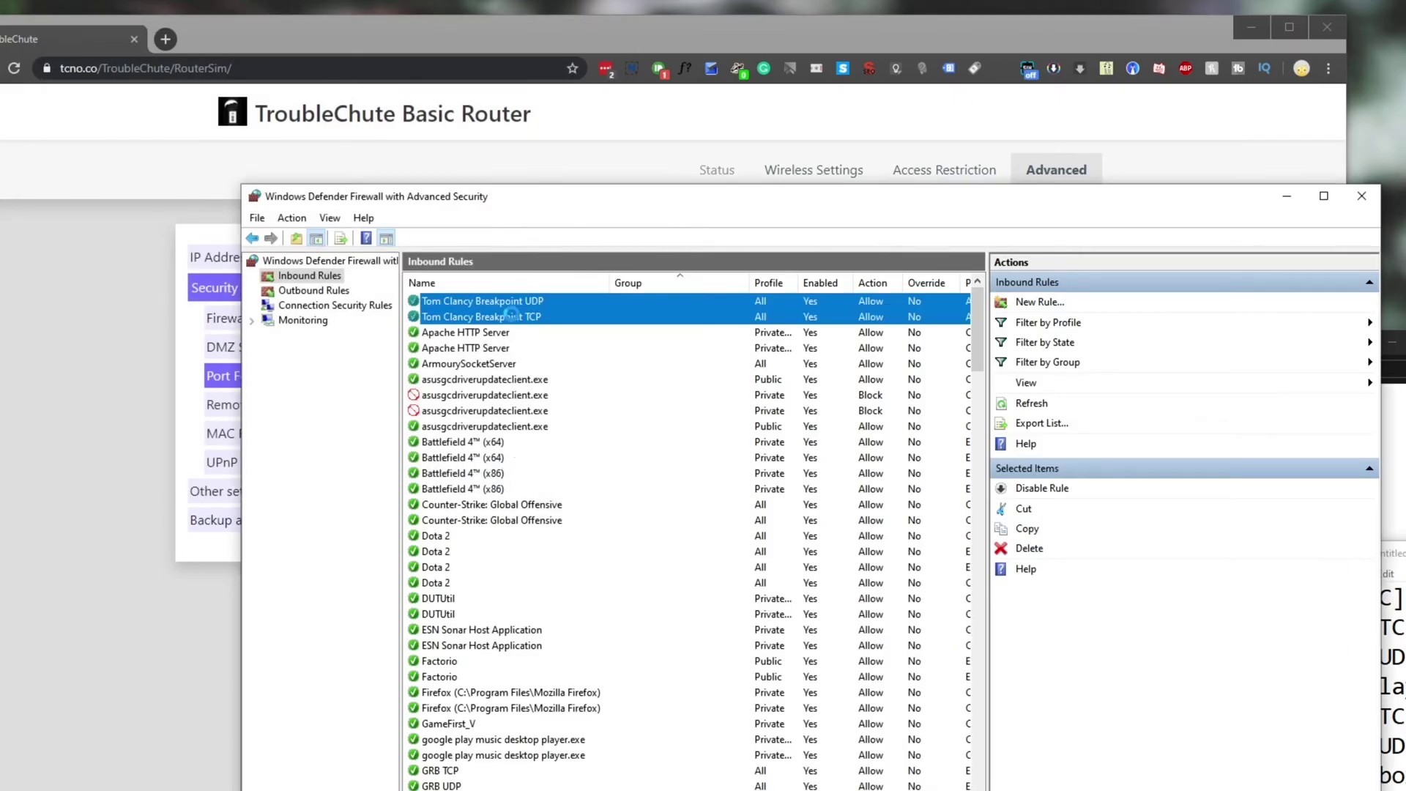
click(315, 293)
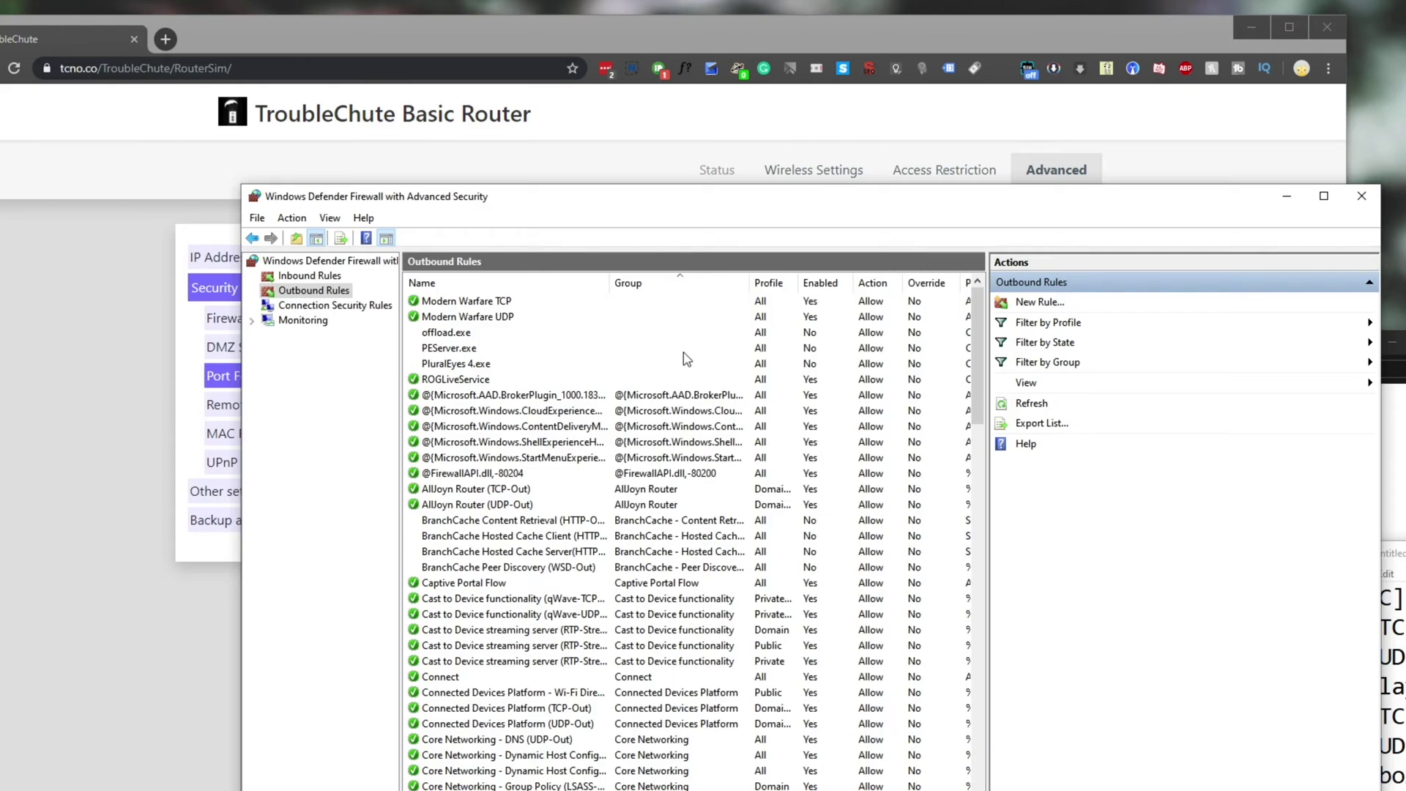
click(1038, 302)
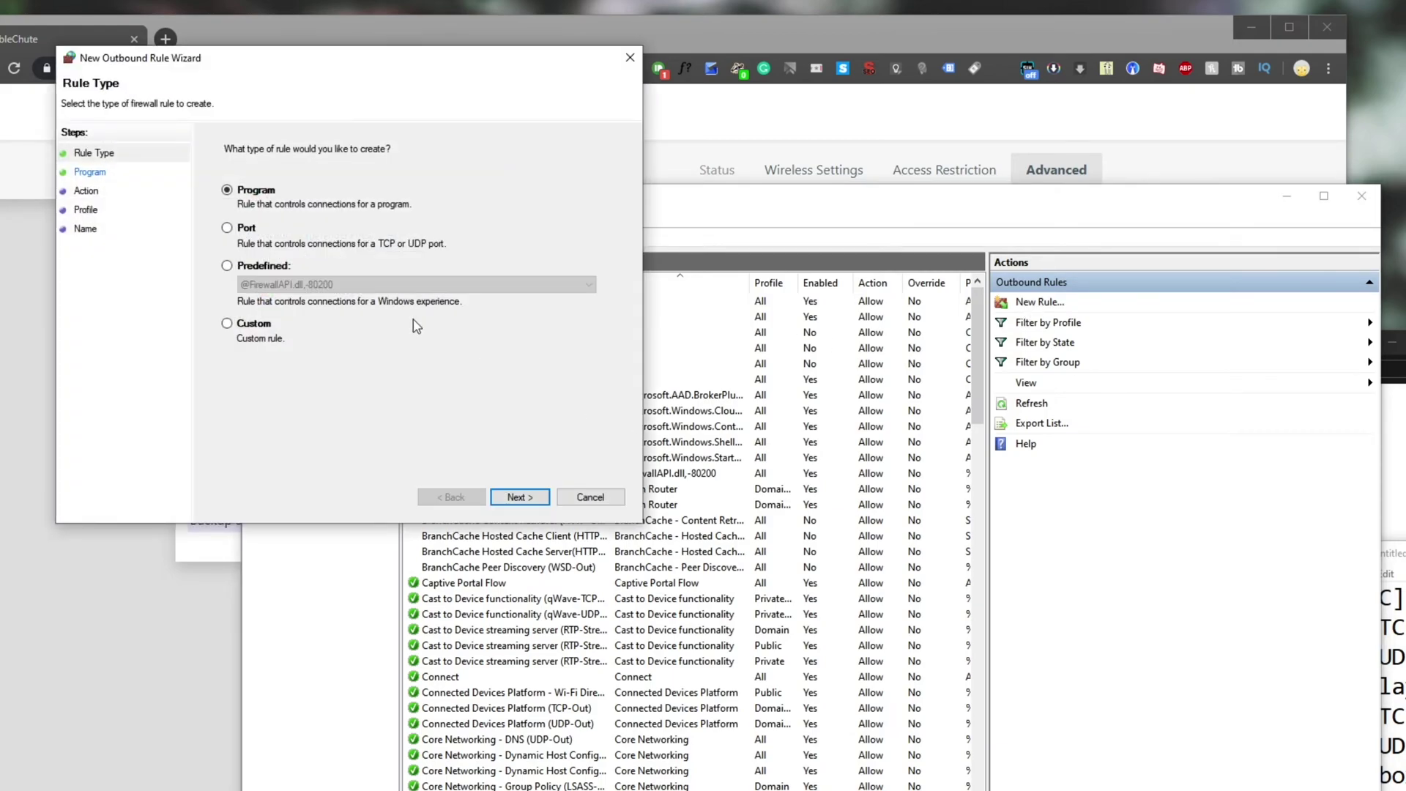
click(246, 229)
click(519, 496)
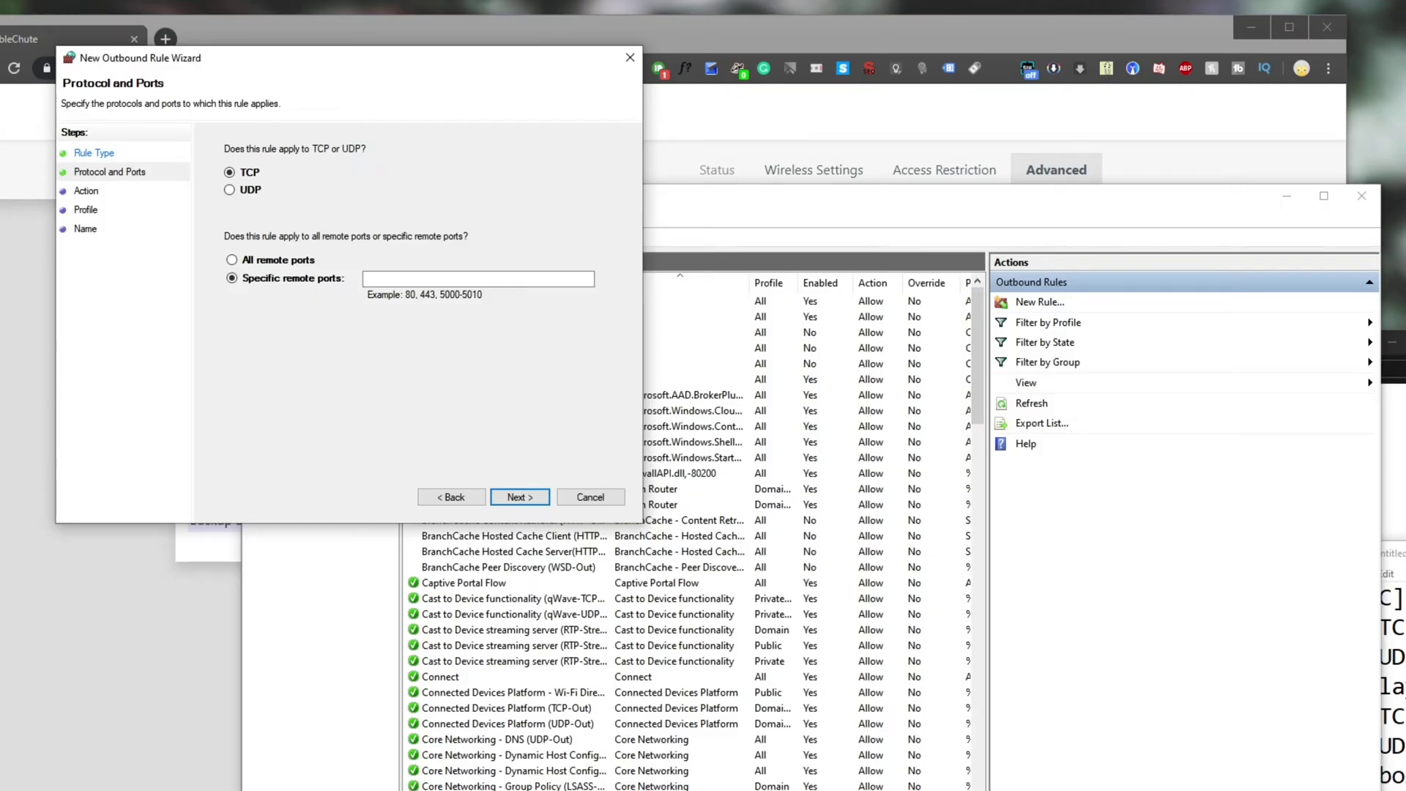
key(alt+Tab)
click(580, 277)
key(ctrl+v)
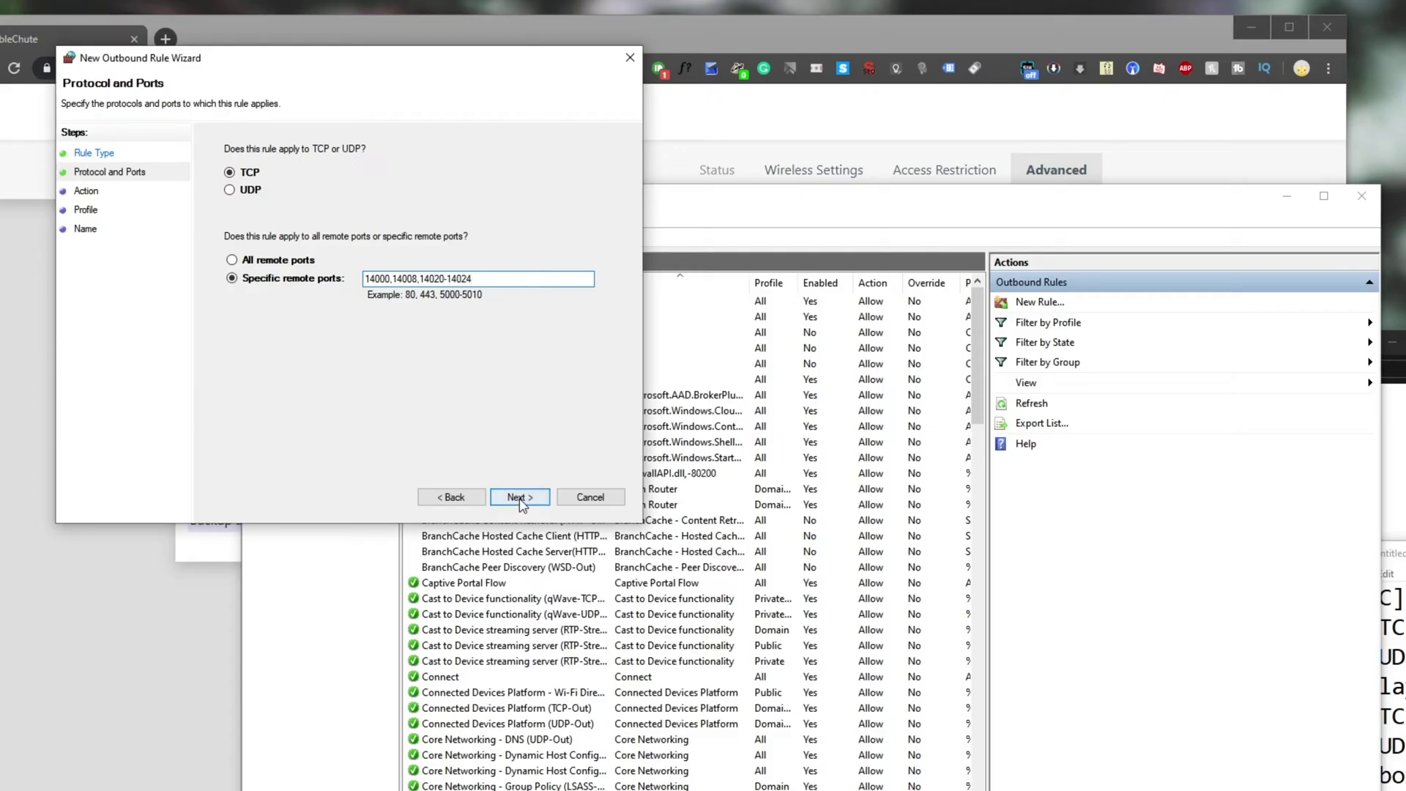
Allow the connection for all profiles and finish the outbound rule with the name "Tom Clancy Breakpoint TCP".
click(519, 497)
click(294, 189)
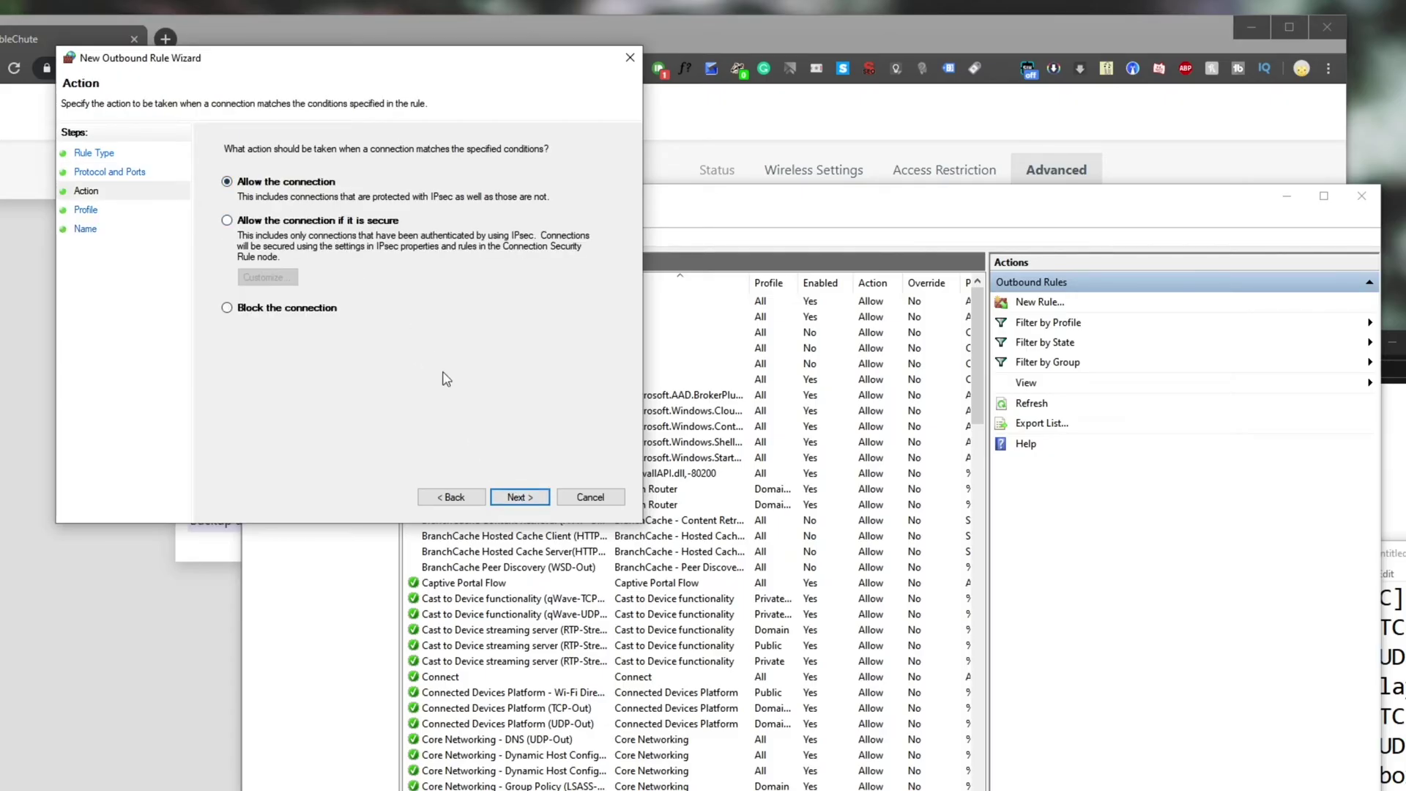
click(519, 496)
click(519, 497)
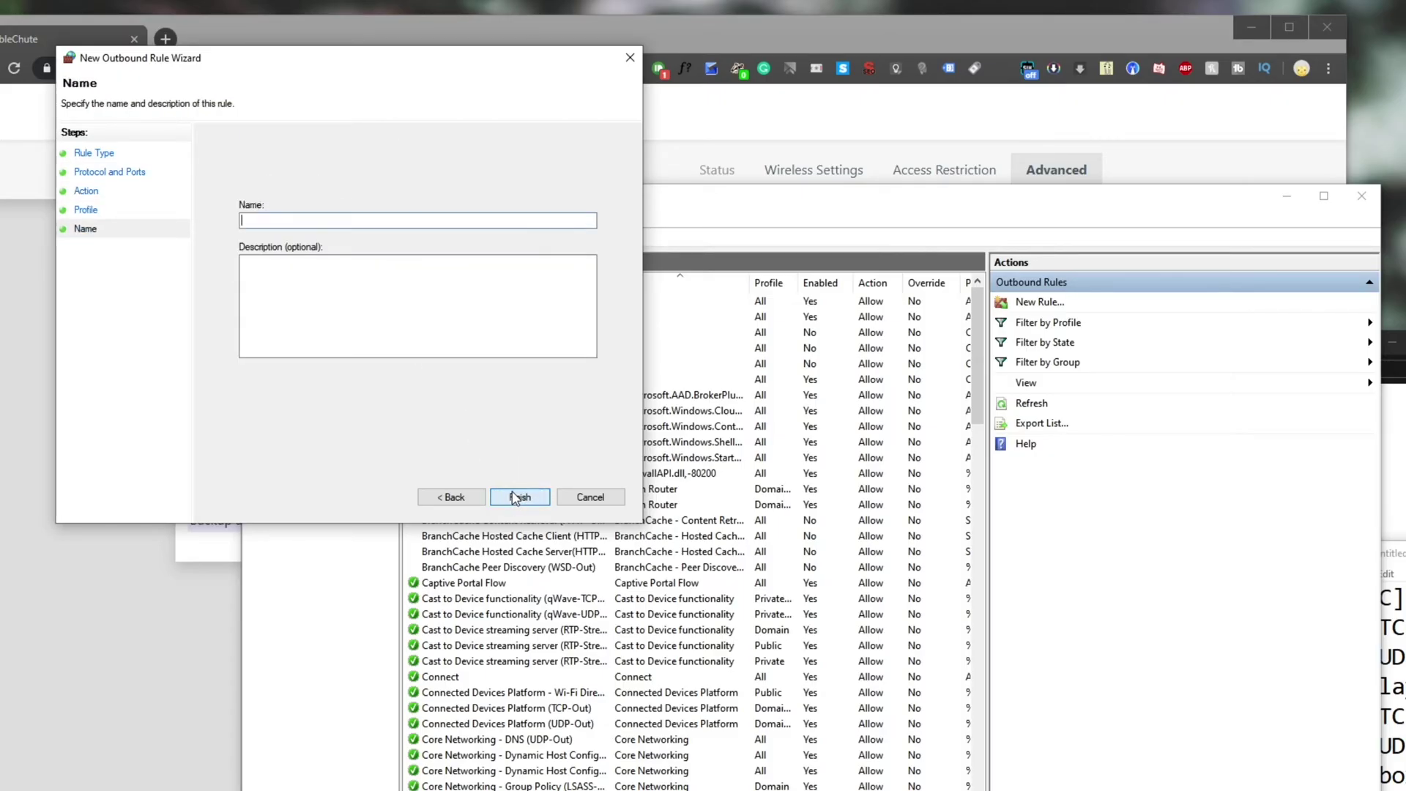
key(alt+Tab)
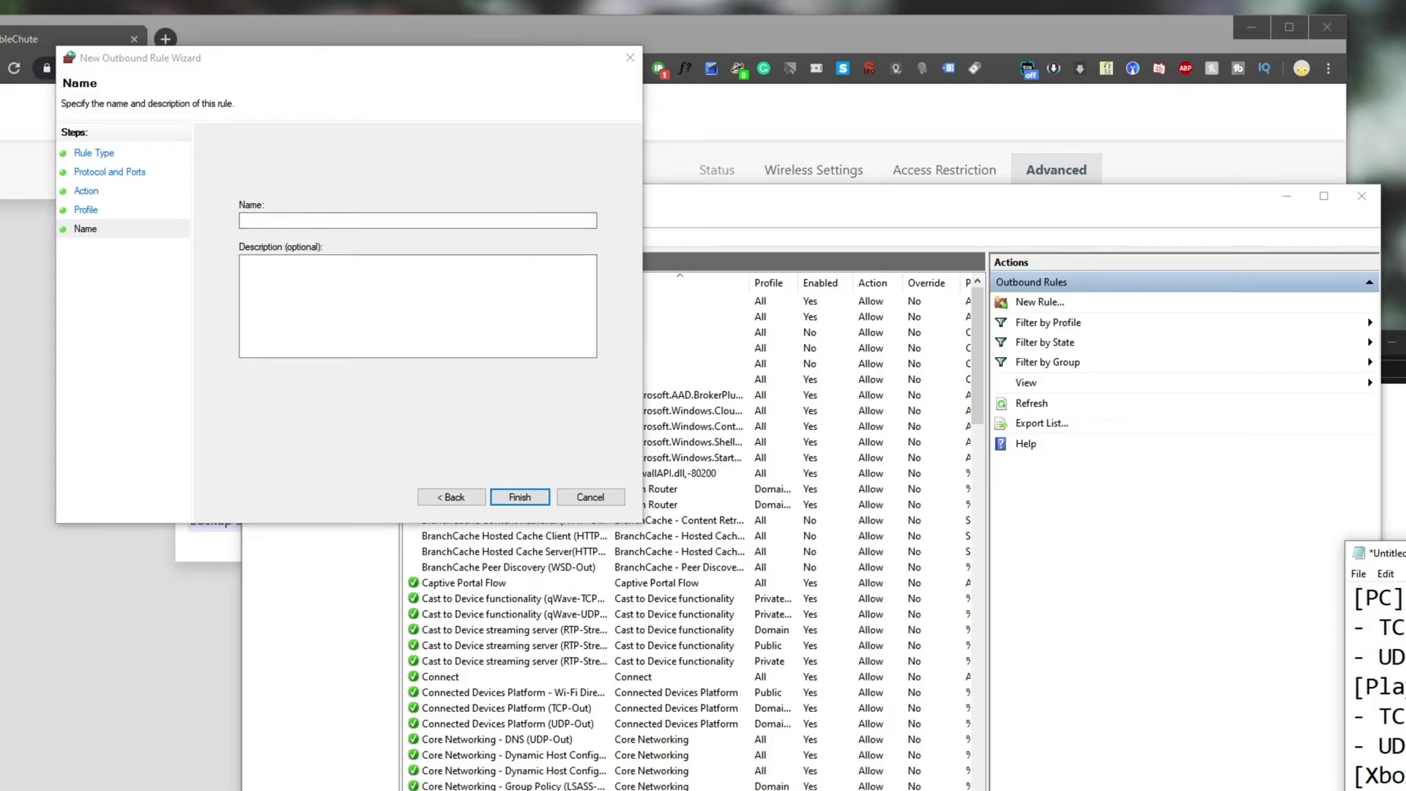
click(260, 221)
text(Tom Clancy Breakpoint TCP)
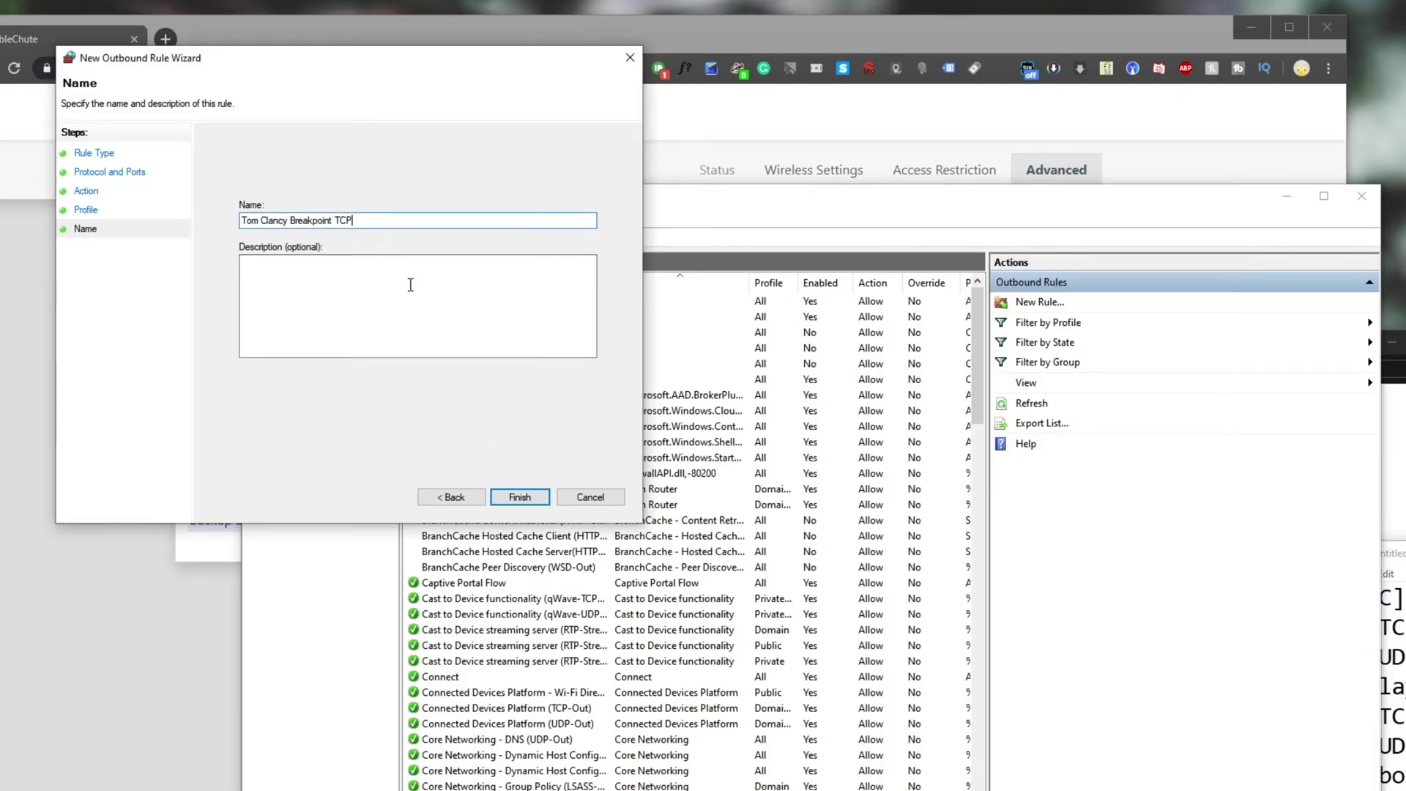
click(520, 498)
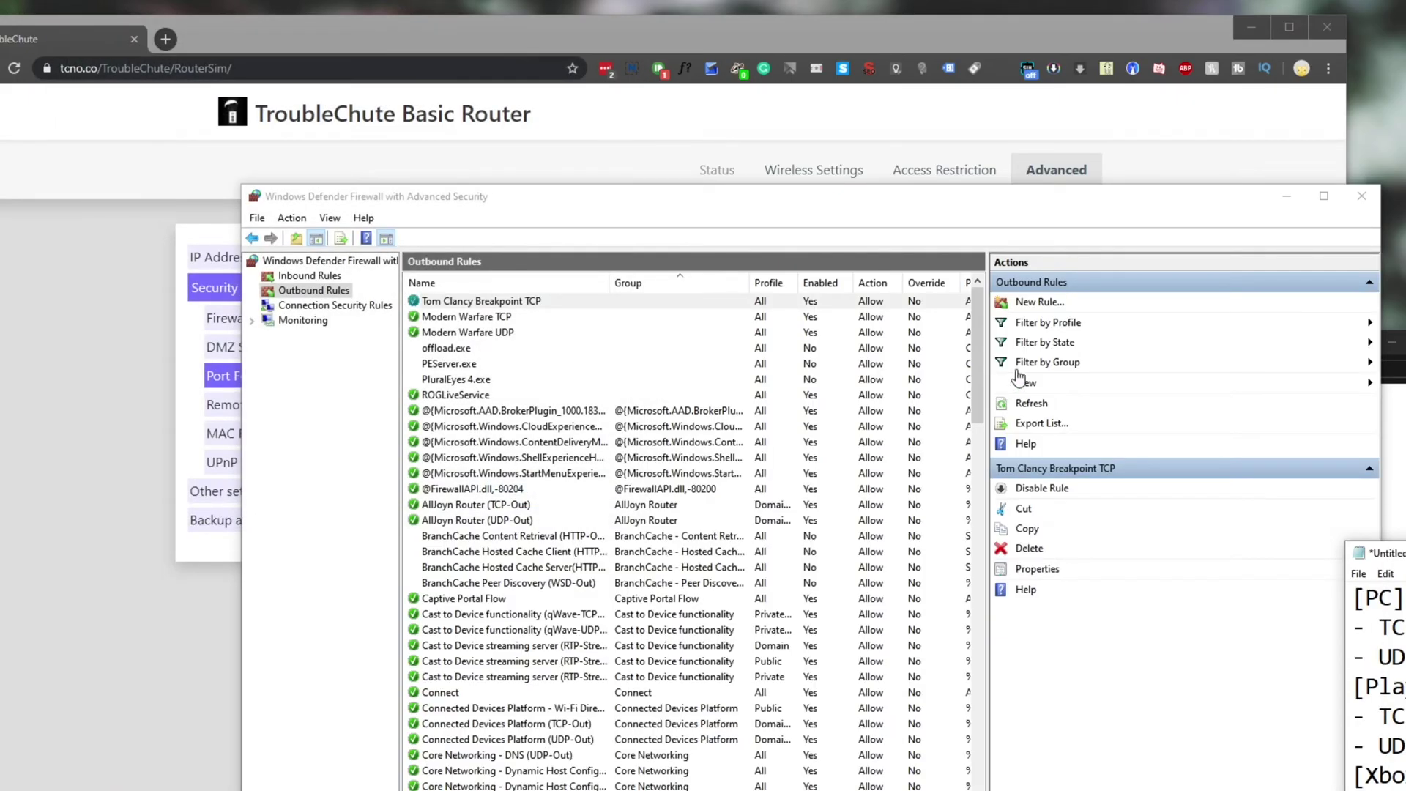
Start another outbound Port rule, set it to UDP and enter the specific remote ports 3074-3083.
click(1040, 302)
click(548, 519)
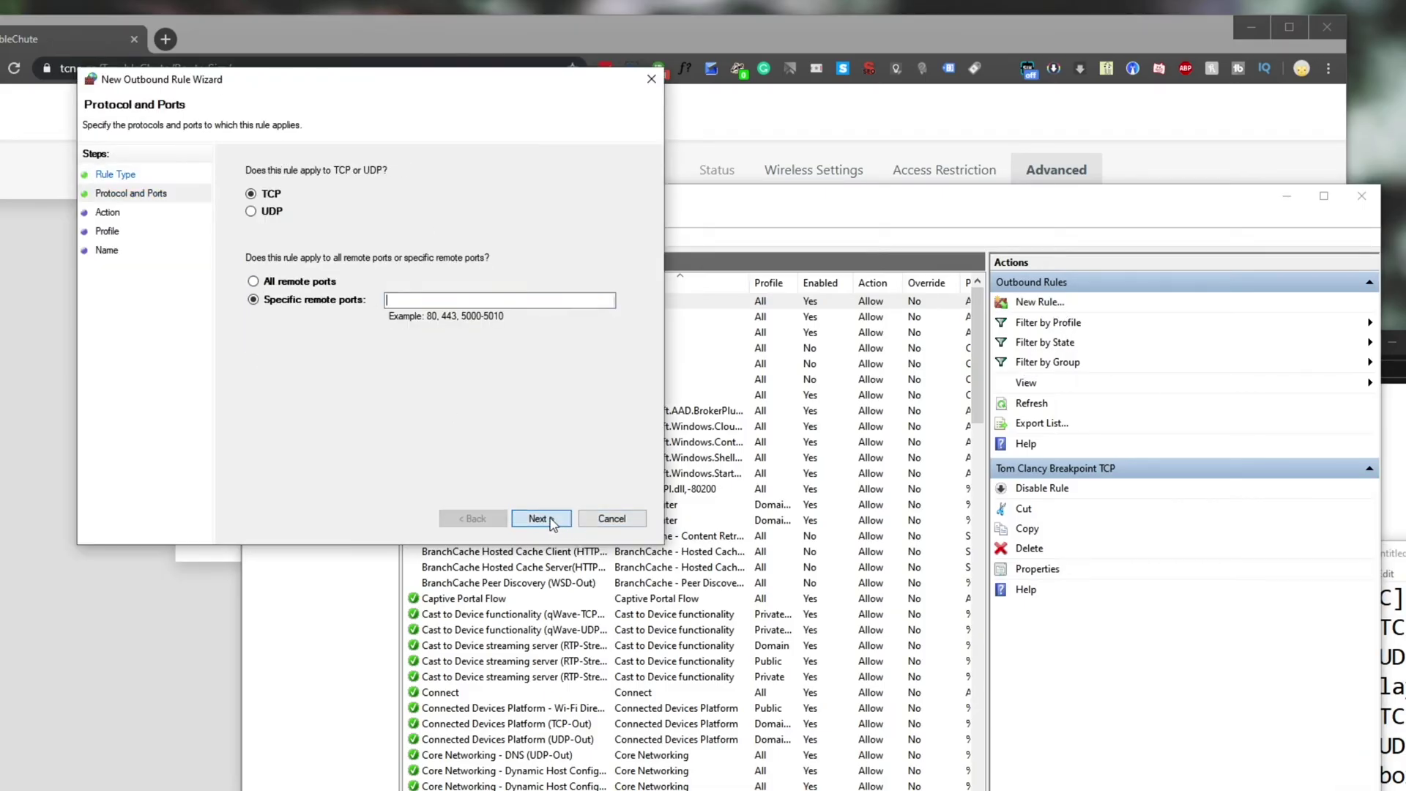
click(251, 211)
key(alt+Tab)
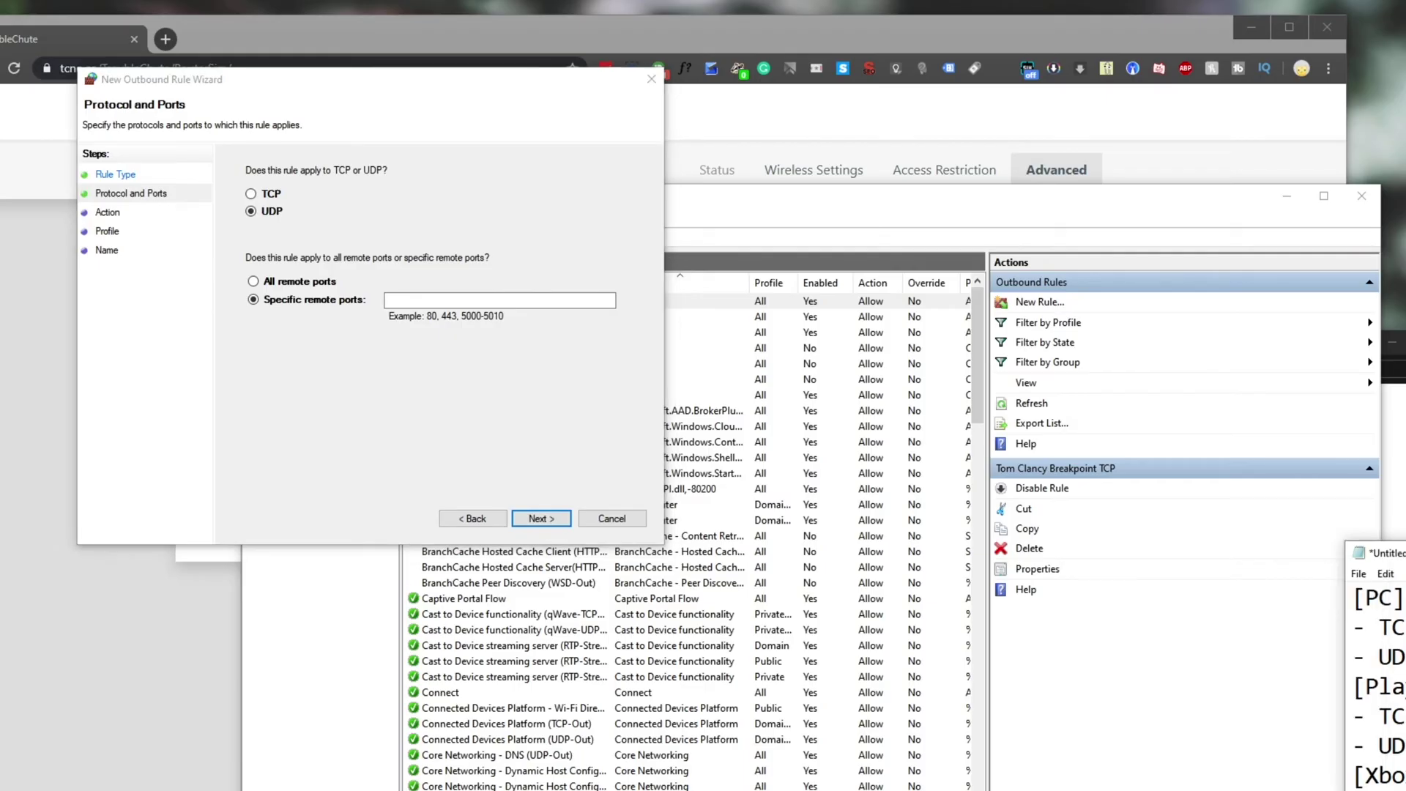
click(433, 300)
text(3074-3083)
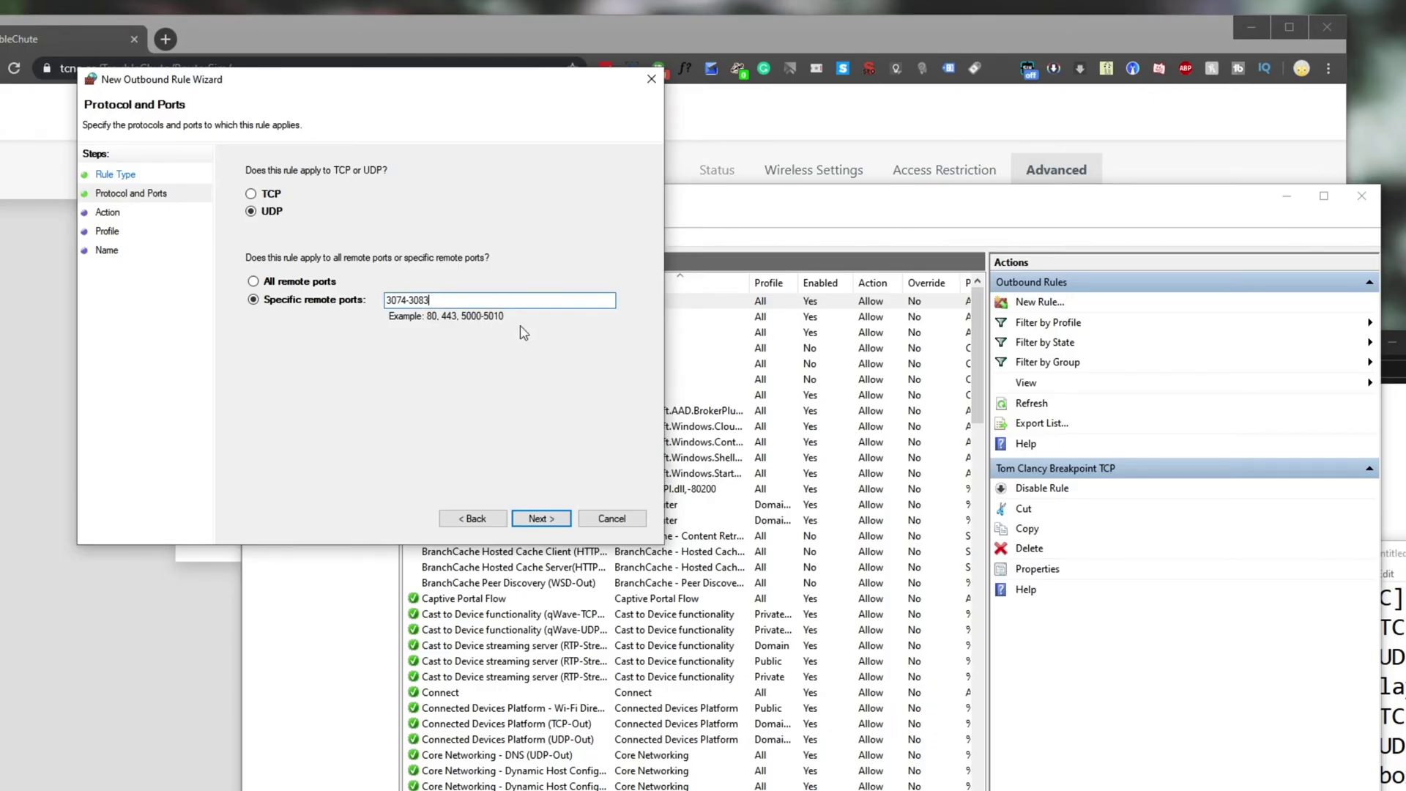
Allow the connection for all profiles and finish the second outbound rule as "Tom Clancy Breakpoint UDP".
click(541, 521)
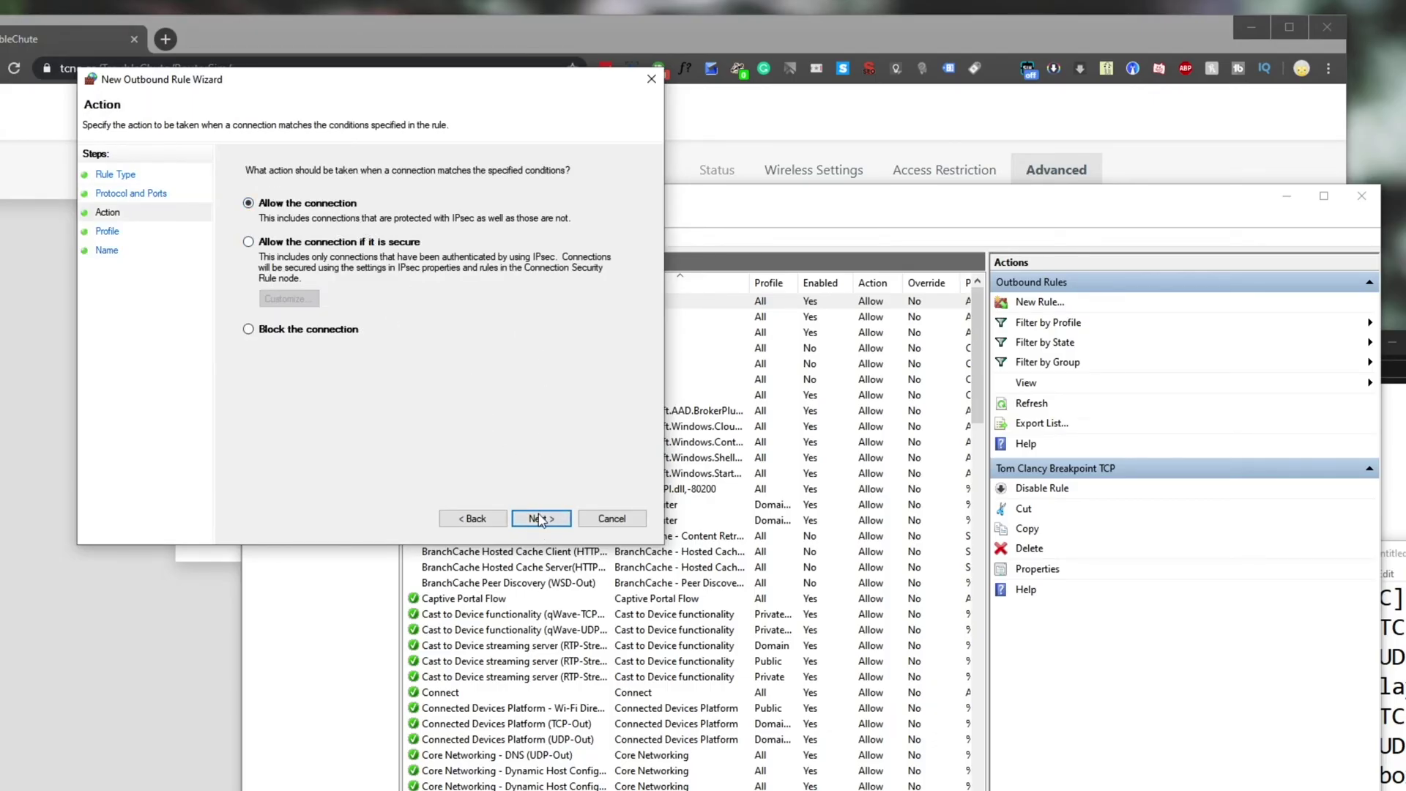
click(540, 518)
click(543, 516)
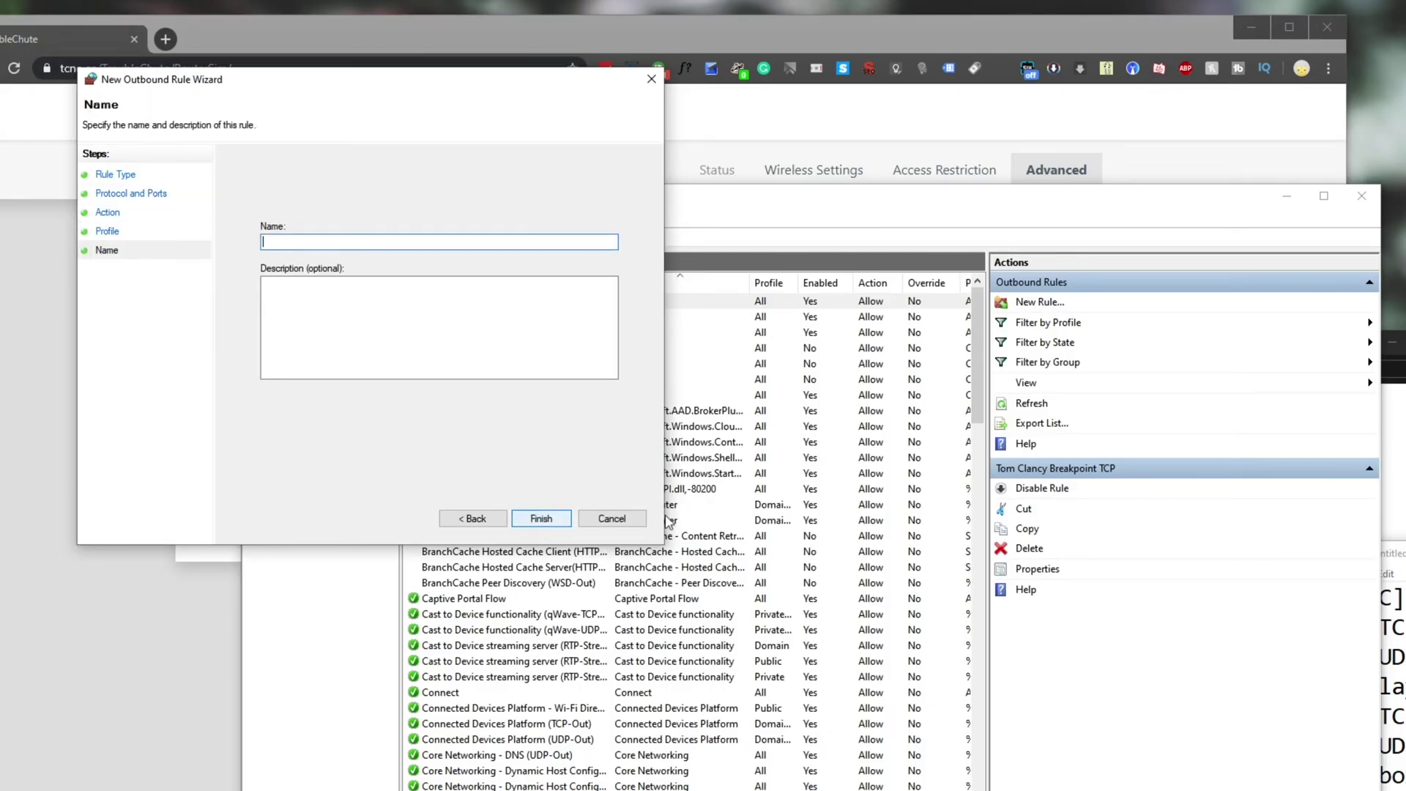
key(alt+Tab)
key(alt+Tab)
text(Tom Clancy Breakpoint)
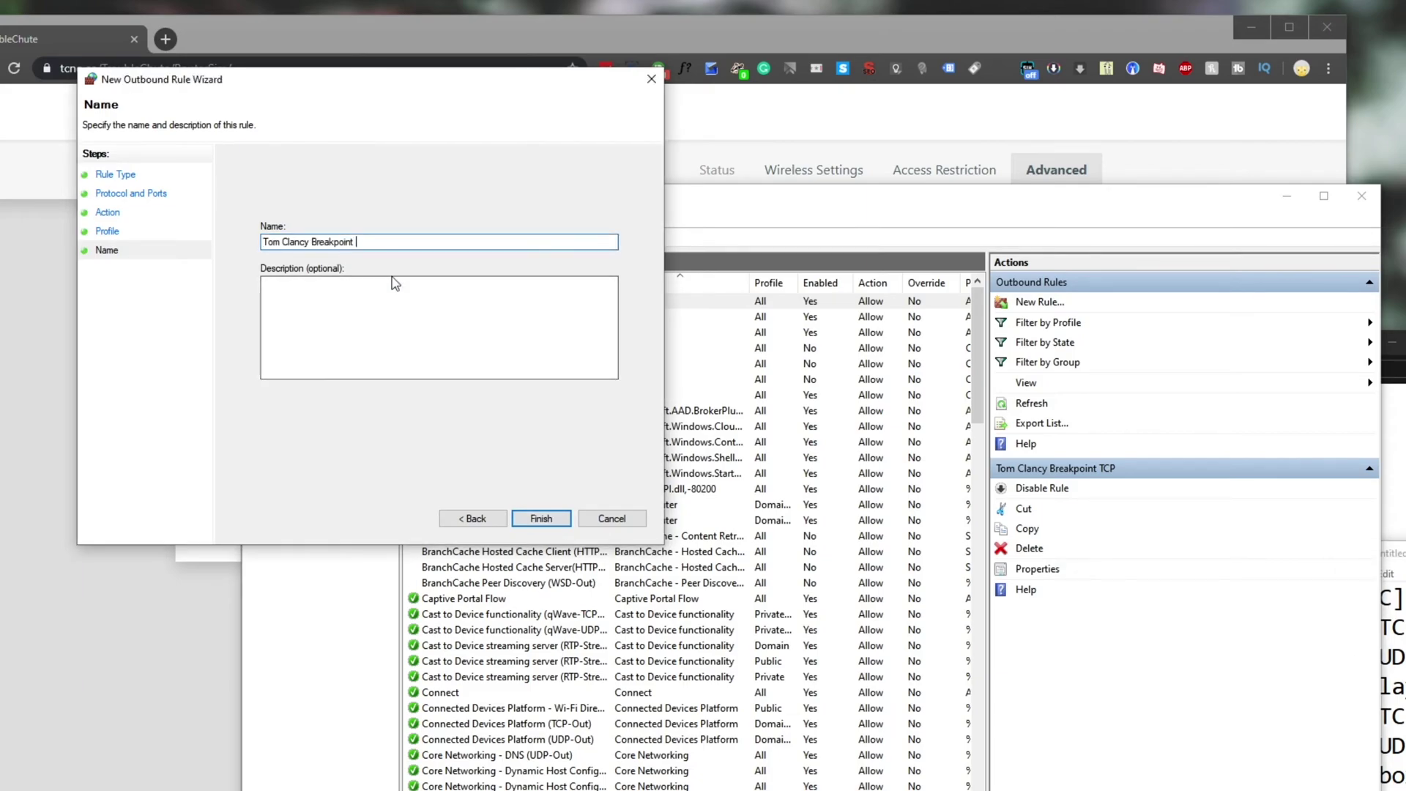
click(541, 518)
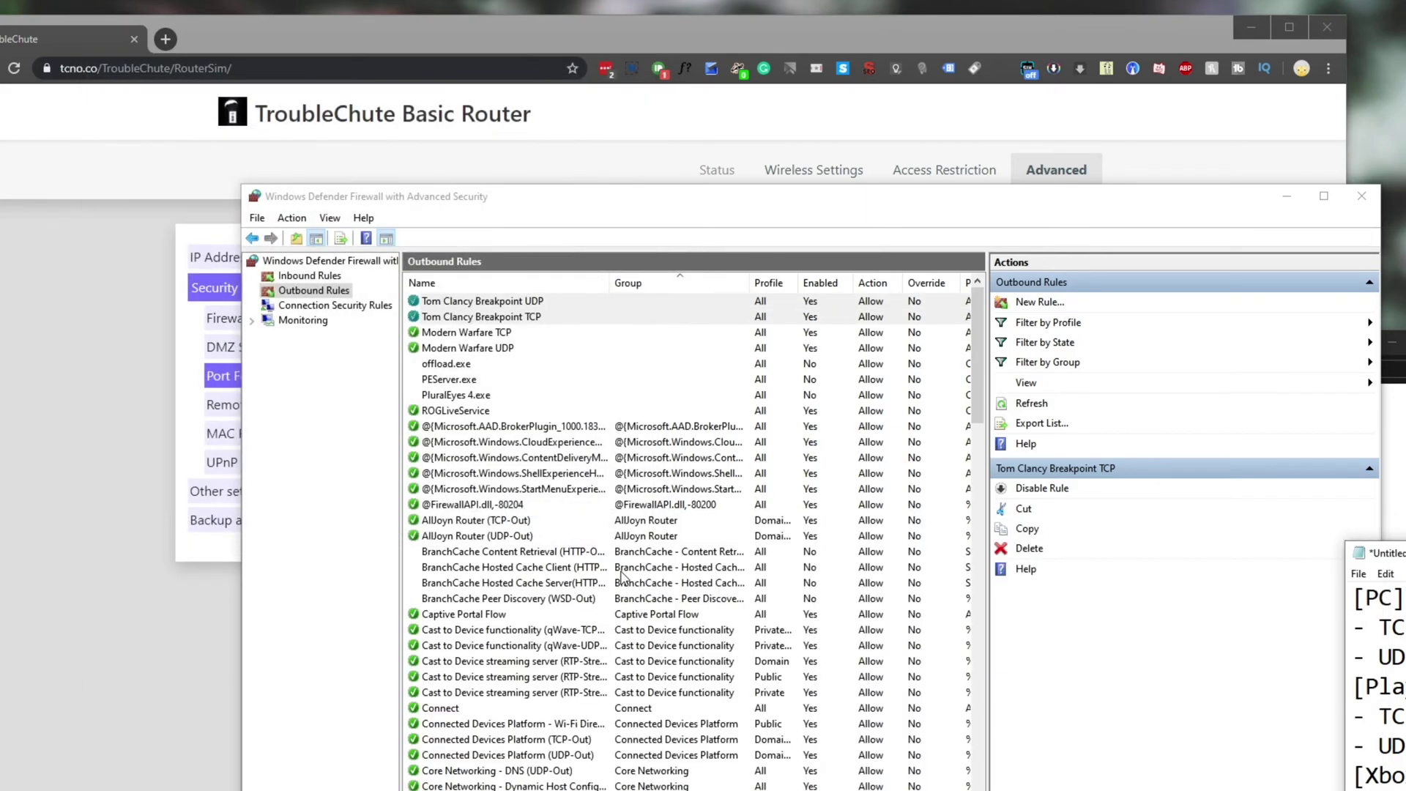
click(479, 315)
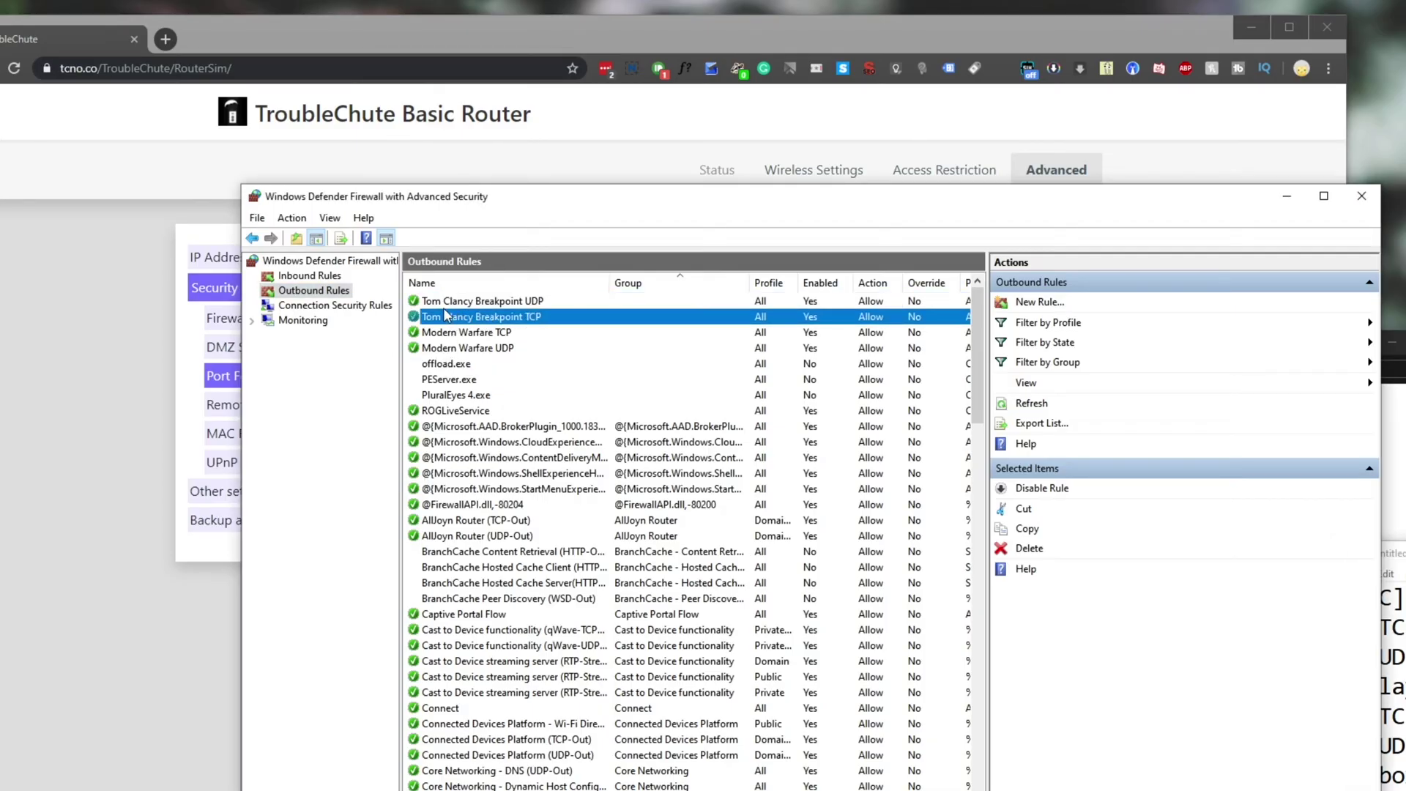
Return to the inbound rules, then close the advanced firewall console and the Windows Defender Firewall window.
click(309, 276)
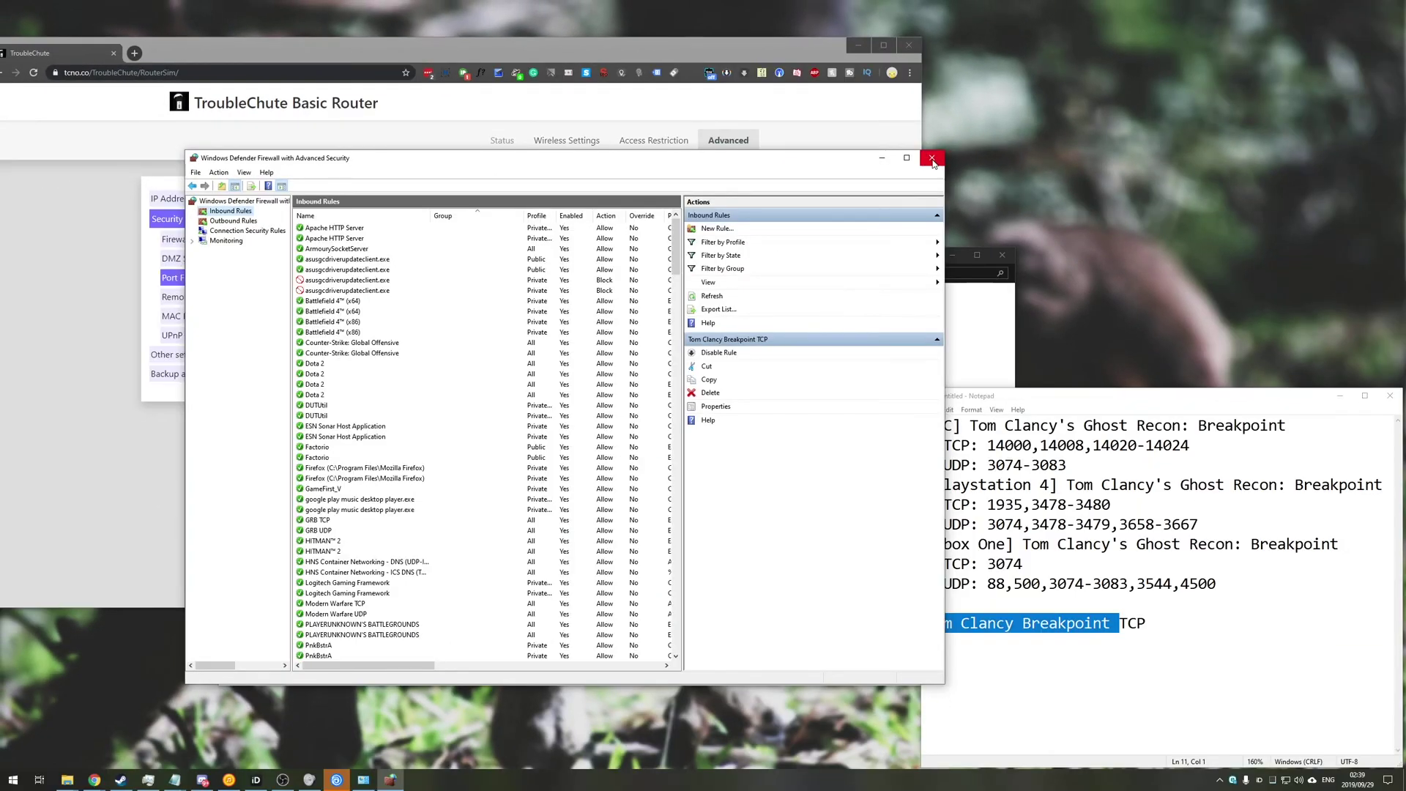
click(932, 160)
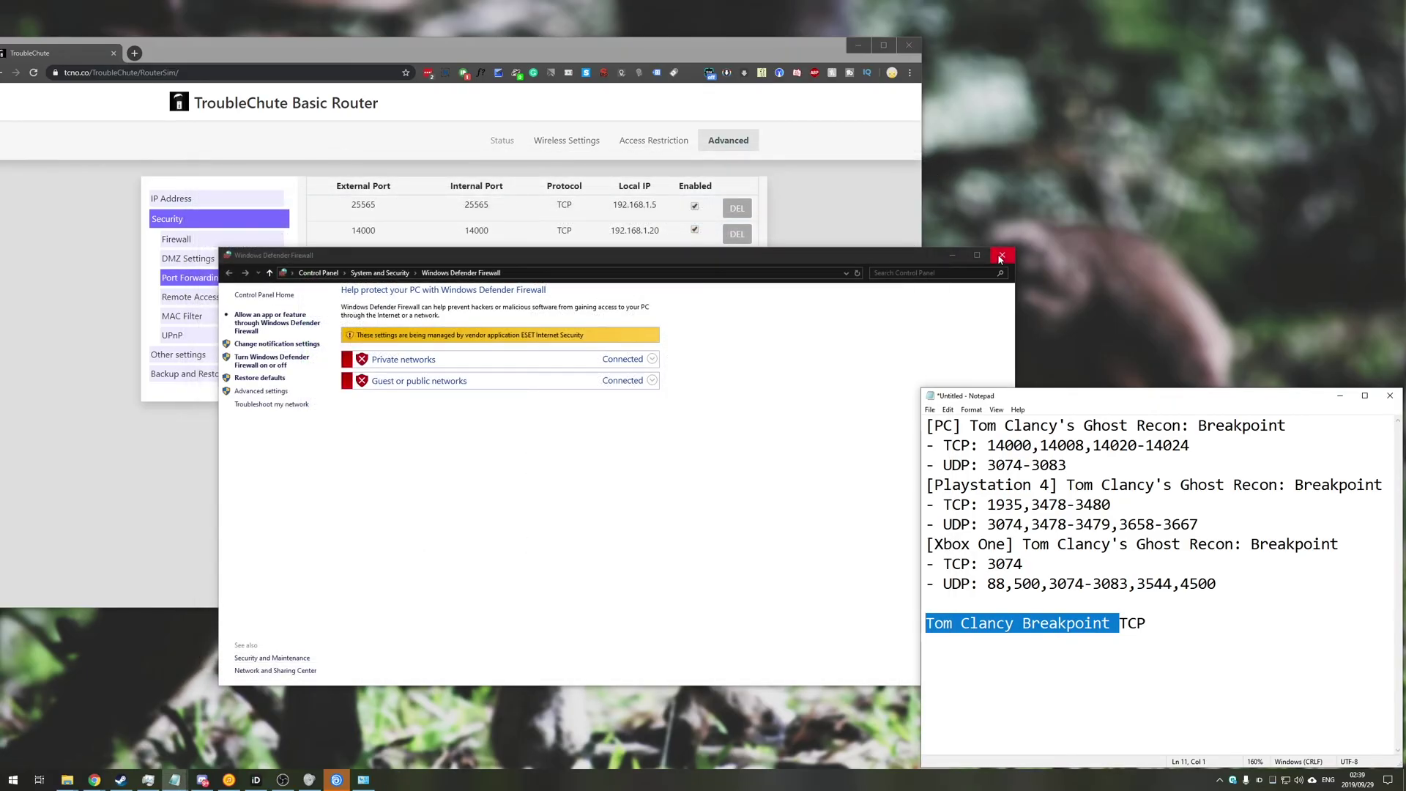
click(1001, 256)
click(727, 62)
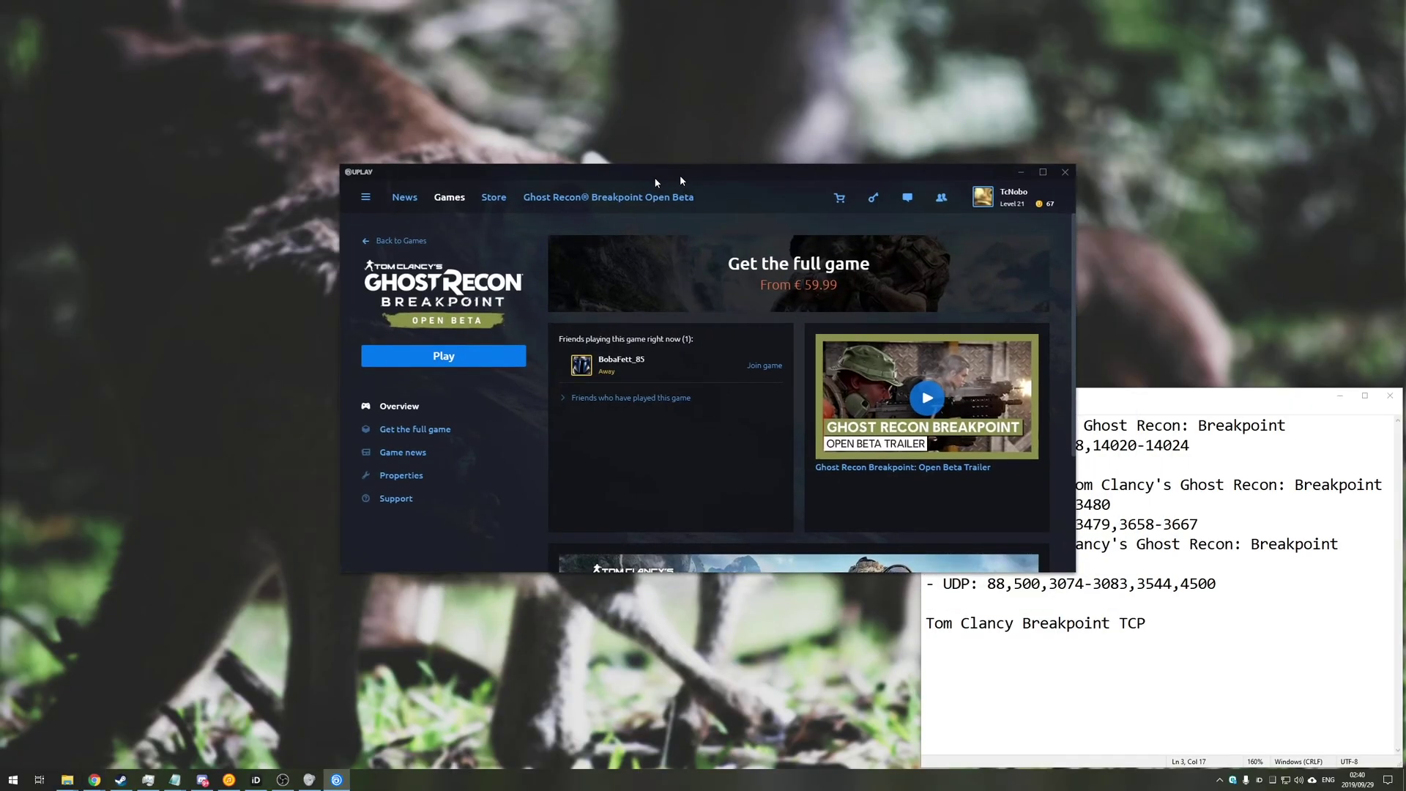
Launch the Ghost Recon Breakpoint Open Beta from Uplay and load the existing character.
click(407, 371)
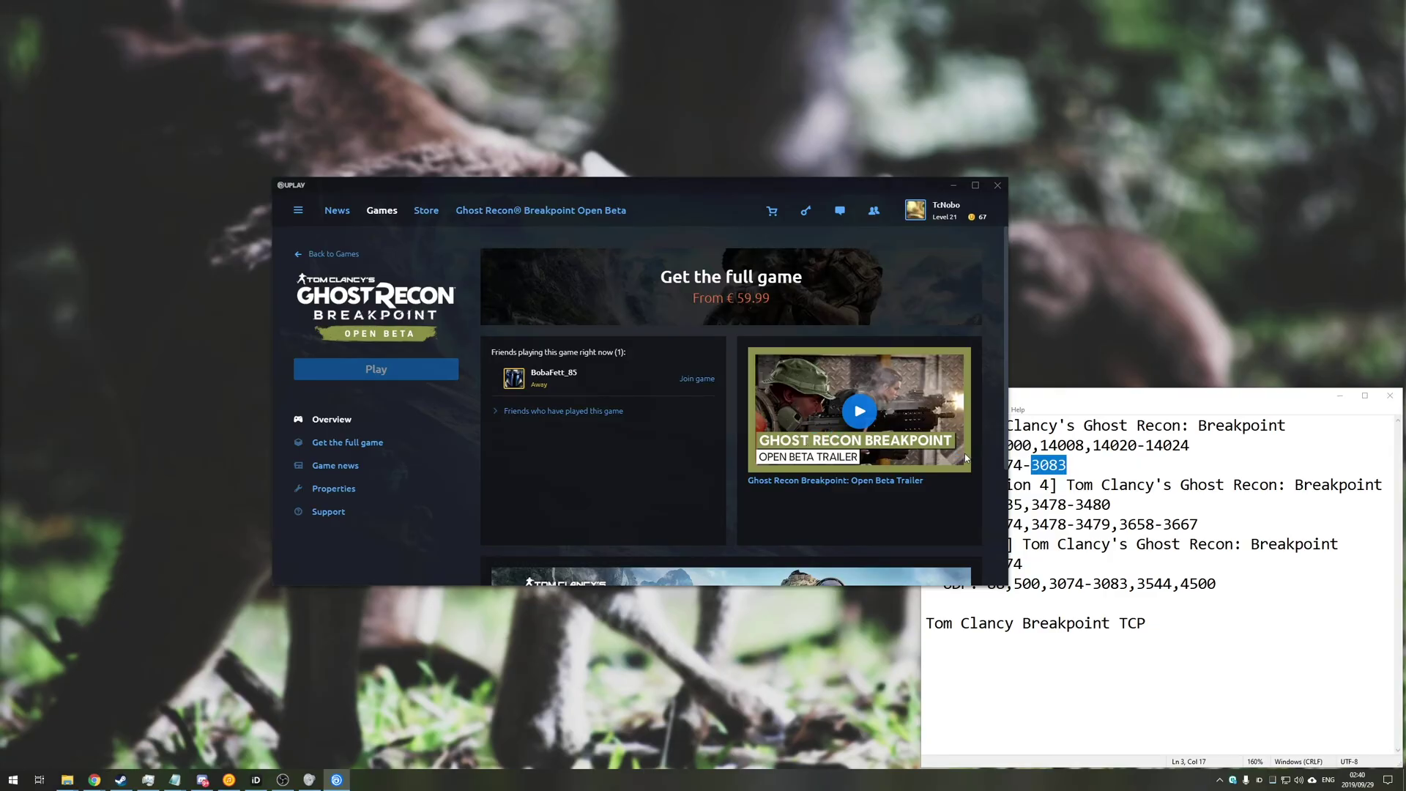
click(1020, 452)
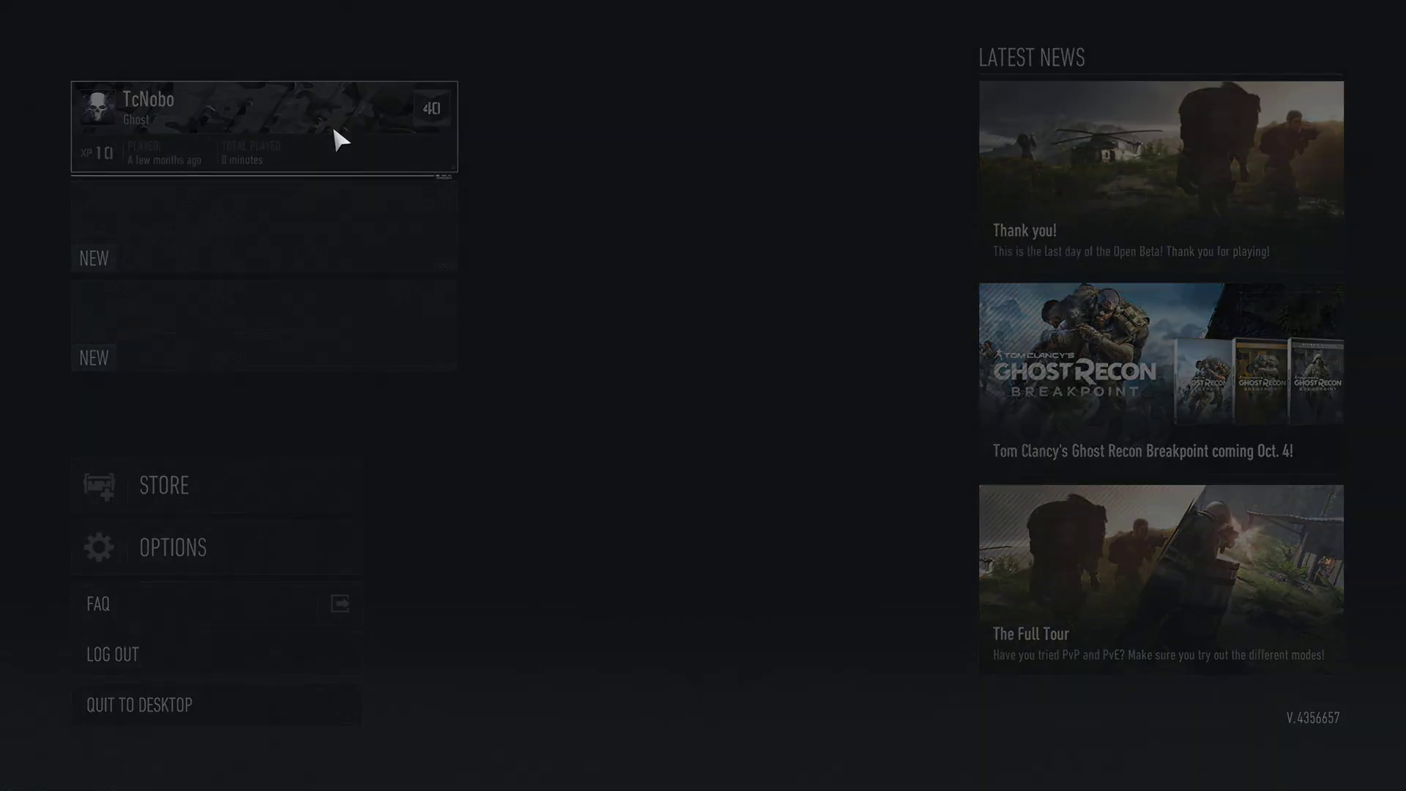
click(341, 139)
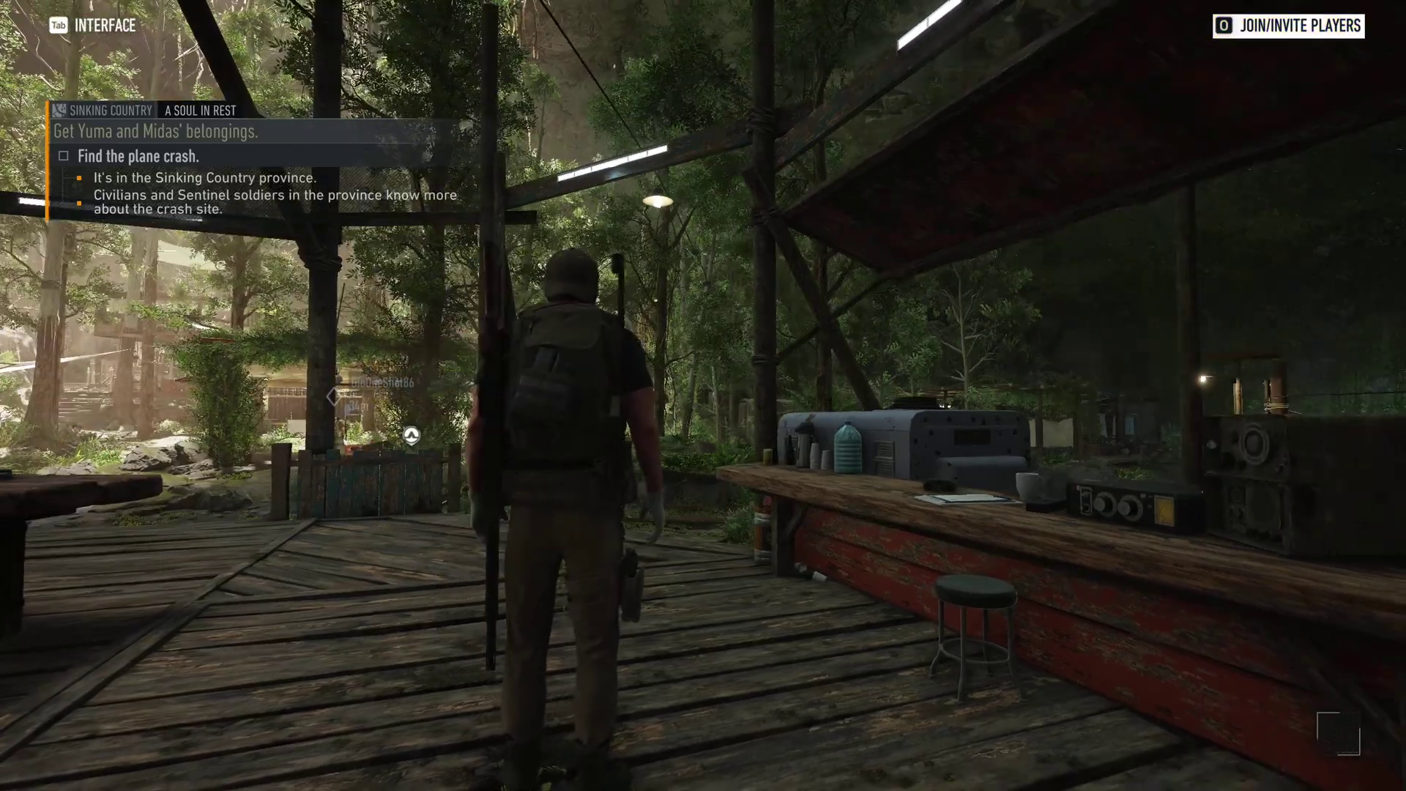
Open the in-game lobby page to check the NAT status.
key(Escape)
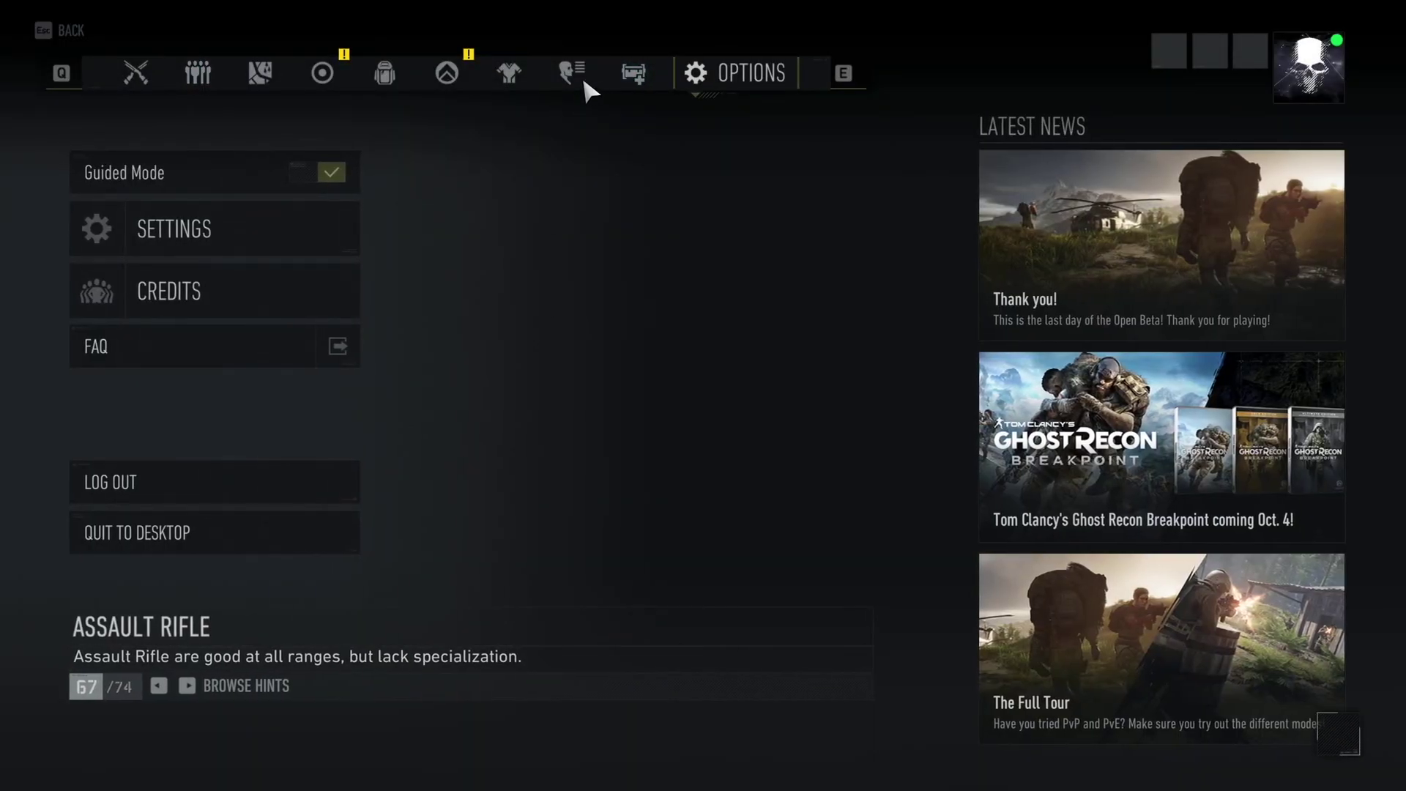
click(199, 73)
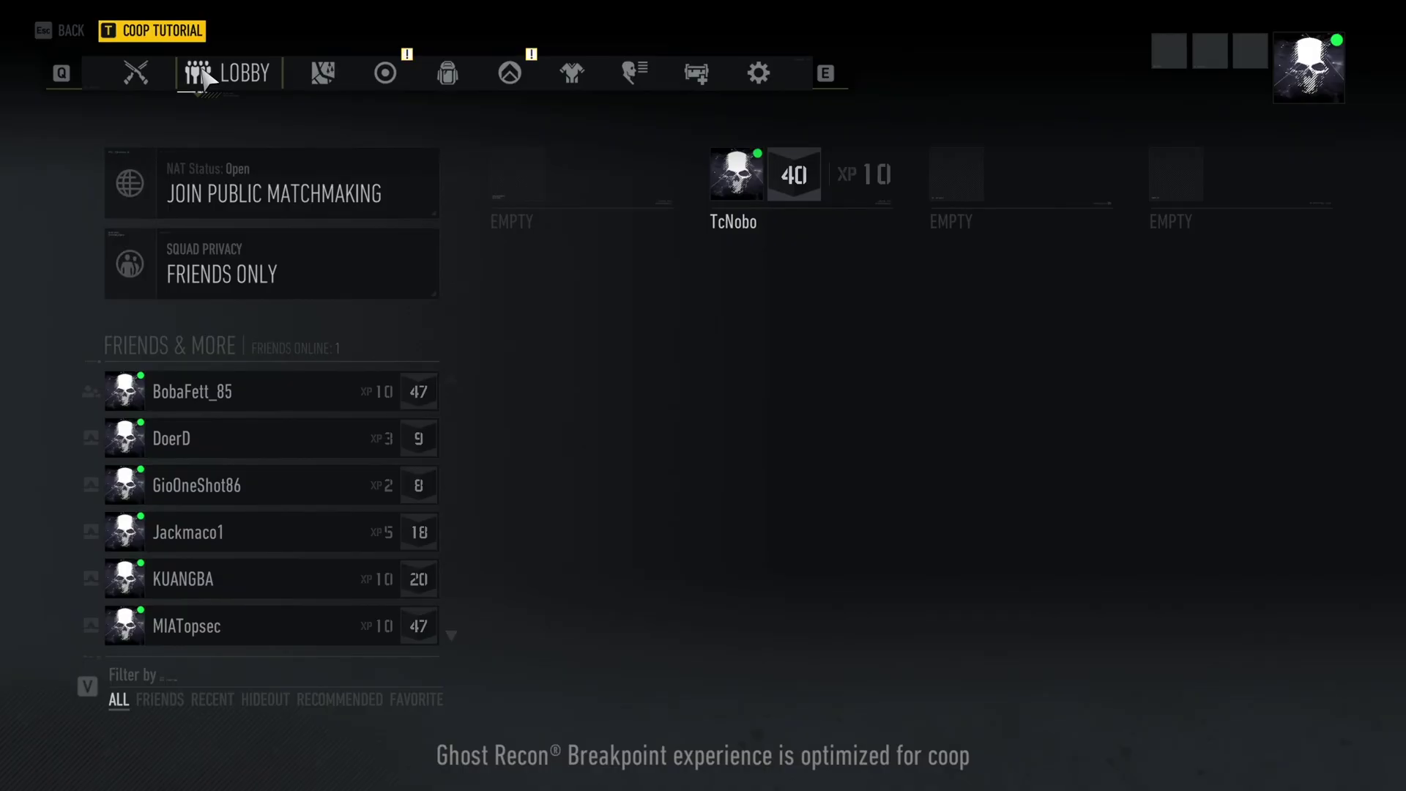